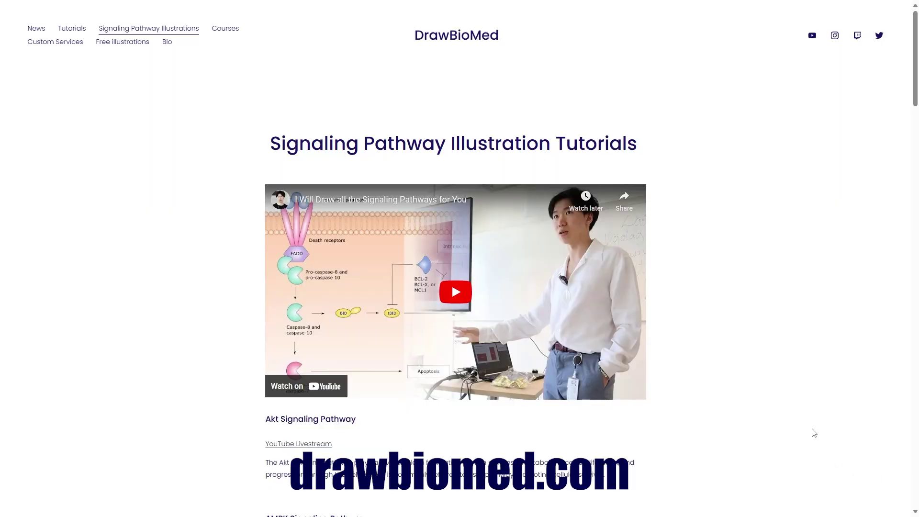
{"action": "scroll", "coordinate": [814, 432], "scroll_direction": "down", "scroll_amount": 6}
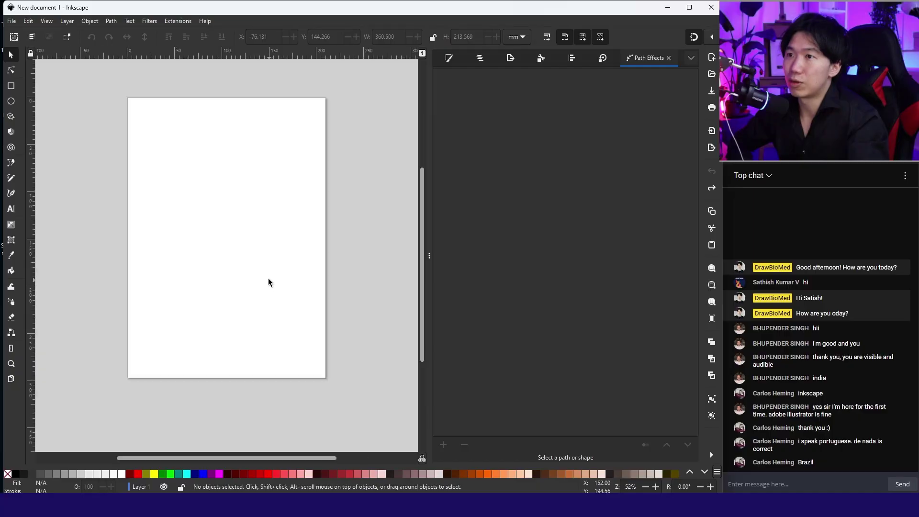
- Draw a large ellipse about 407 by 247 mm across the lower page and set its stroke width to 6 mm
{"action": "left_click", "coordinate": [11, 102]}
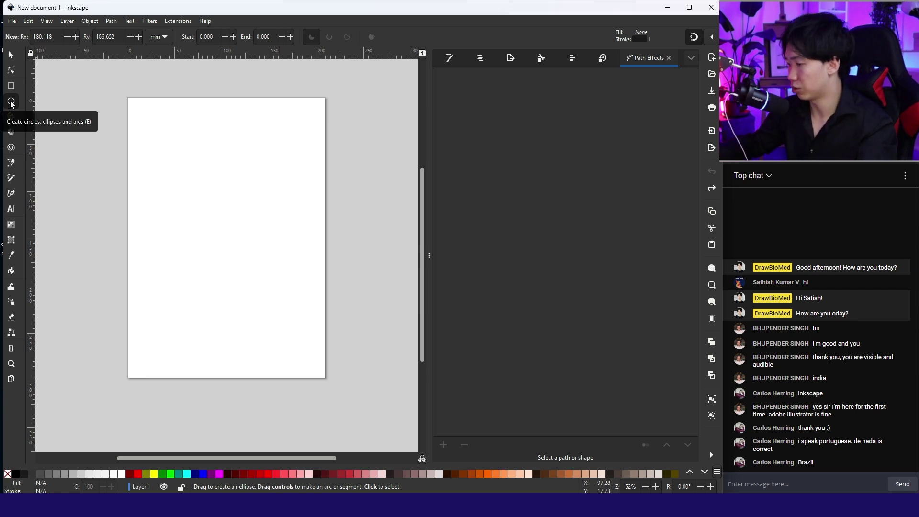
{"action": "left_click_drag", "start_coordinate": [55, 204], "coordinate": [440, 436]}
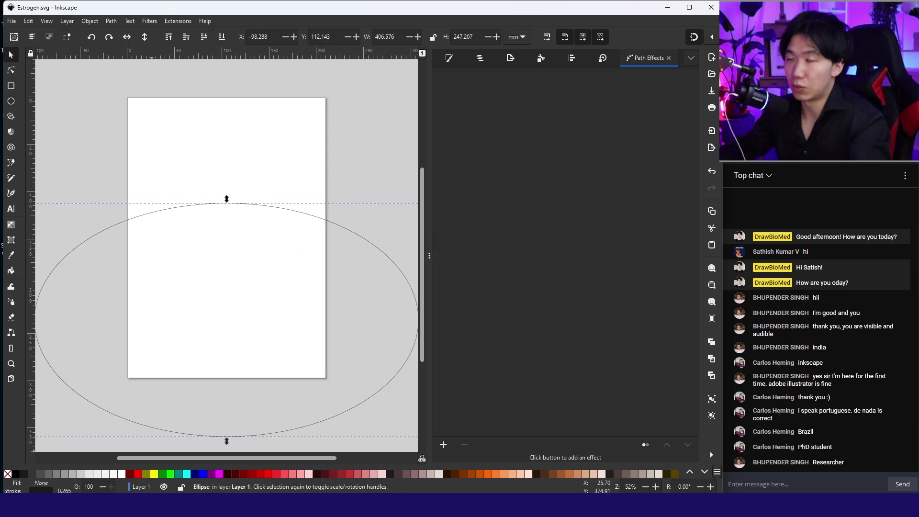
{"action": "right_click", "coordinate": [67, 489]}
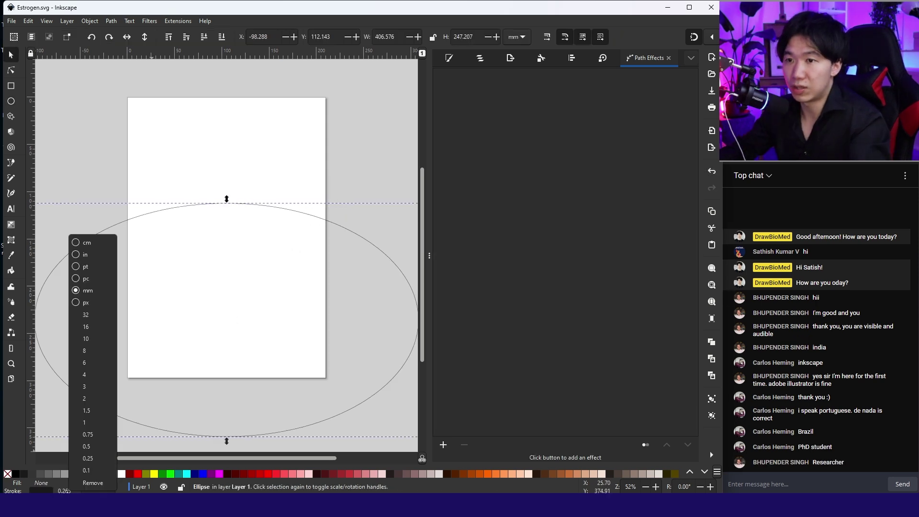
{"action": "left_click", "coordinate": [95, 370]}
- Color the large ellipse's stroke light blue #87CDDE and save the document
{"action": "scroll", "coordinate": [101, 474], "scroll_direction": "down", "scroll_amount": 5}
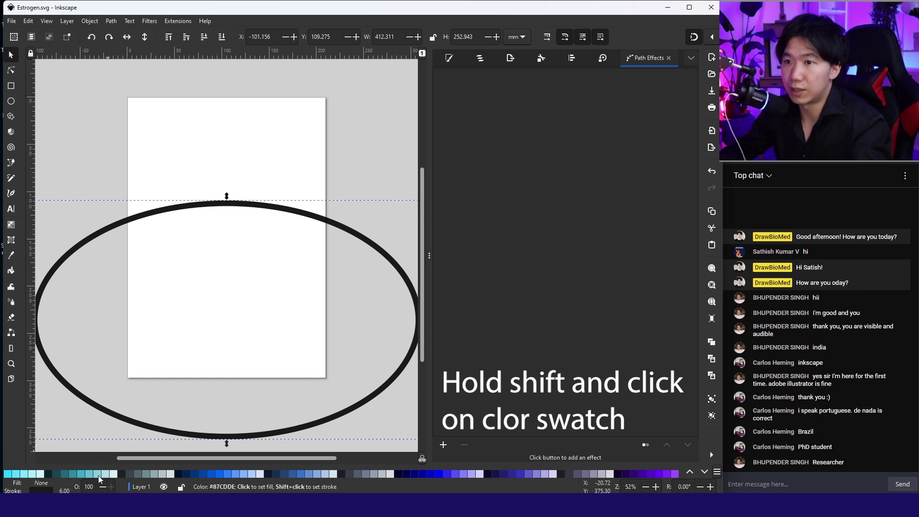
{"action": "left_click", "coordinate": [99, 476], "text": "shift"}
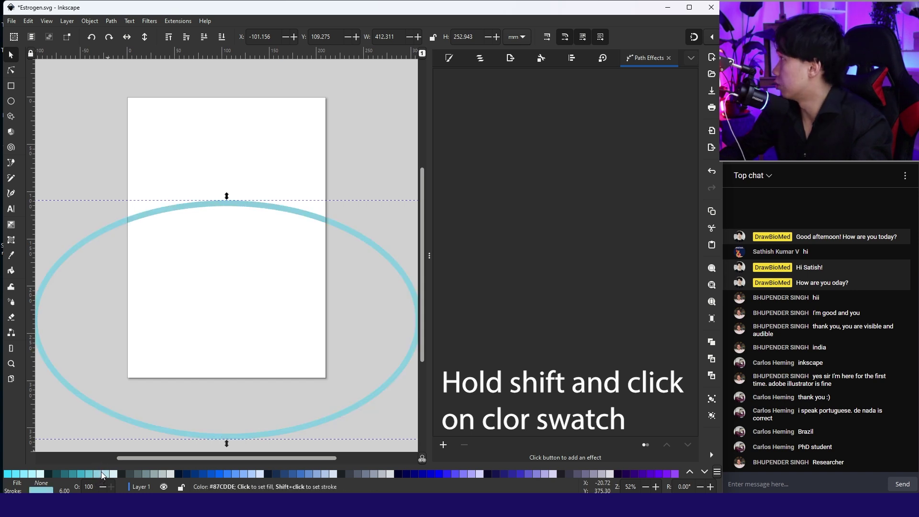
{"action": "left_click", "coordinate": [184, 329]}
{"action": "key", "text": "ctrl+s"}
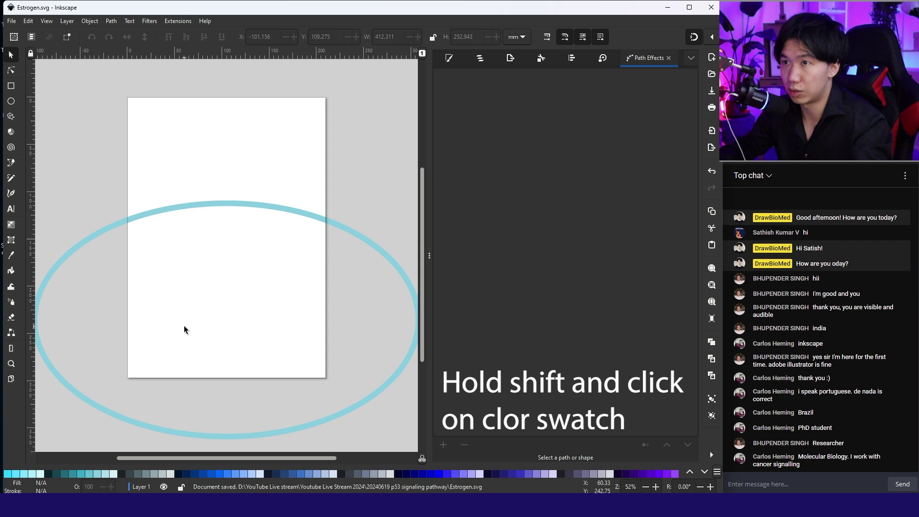
- Apply a radial gradient fill to the large ellipse, starting at its center and reaching its lower and right edges
{"action": "left_click", "coordinate": [11, 225]}
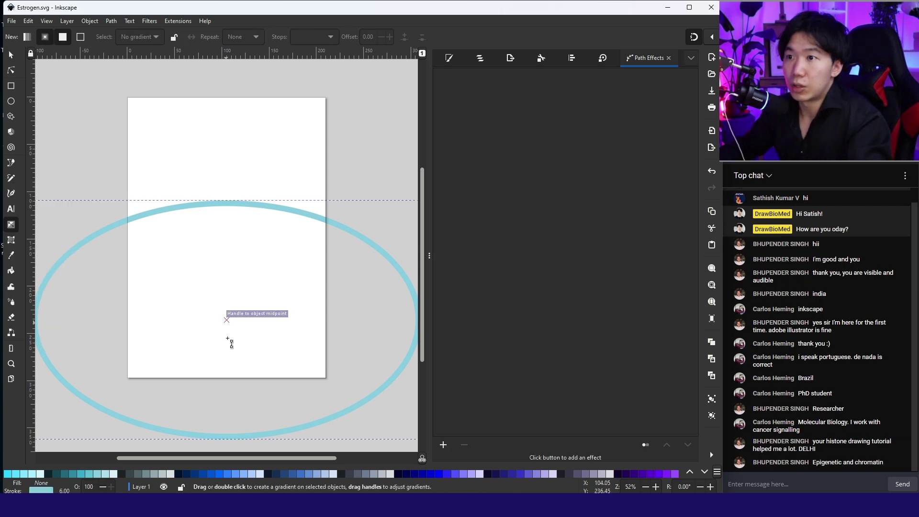
{"action": "left_click_drag", "start_coordinate": [227, 338], "coordinate": [226, 436]}
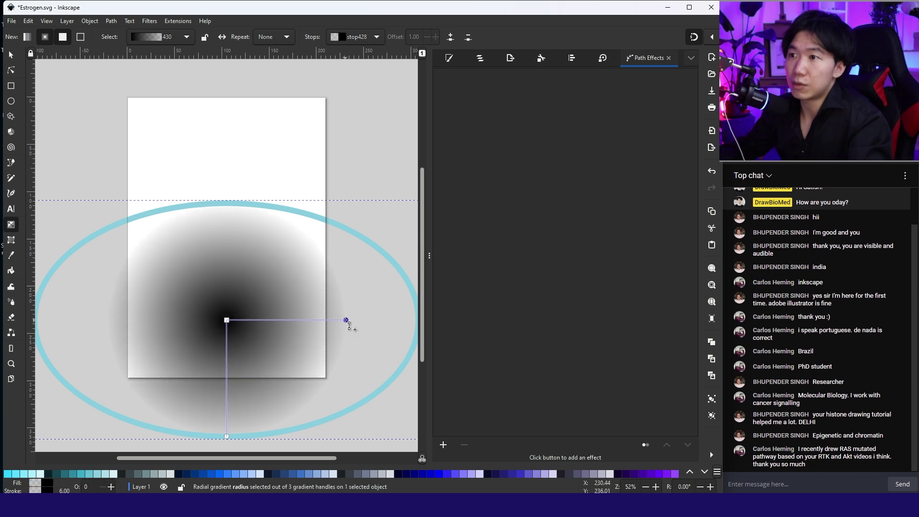
{"action": "left_click_drag", "start_coordinate": [345, 321], "coordinate": [399, 322]}
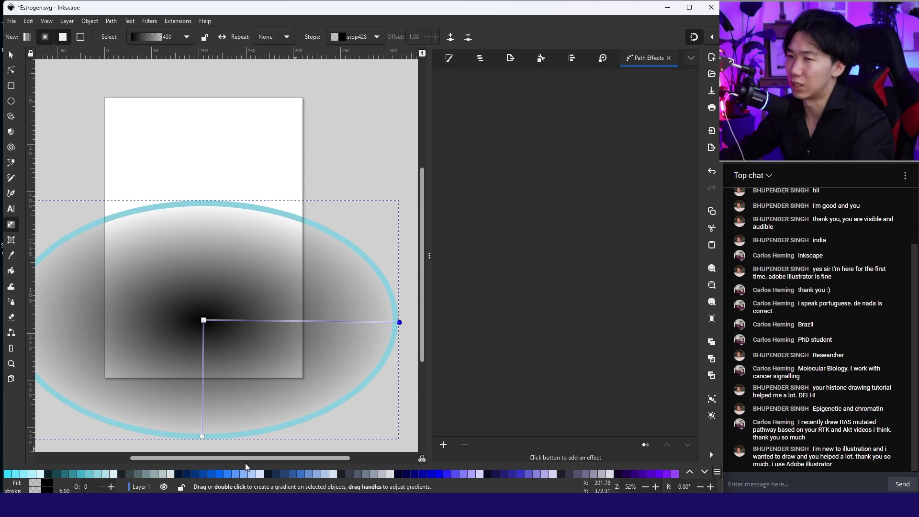
- Set the large ellipse's outer gradient stop to pale blue and its center stop to white
{"action": "left_click", "coordinate": [110, 474]}
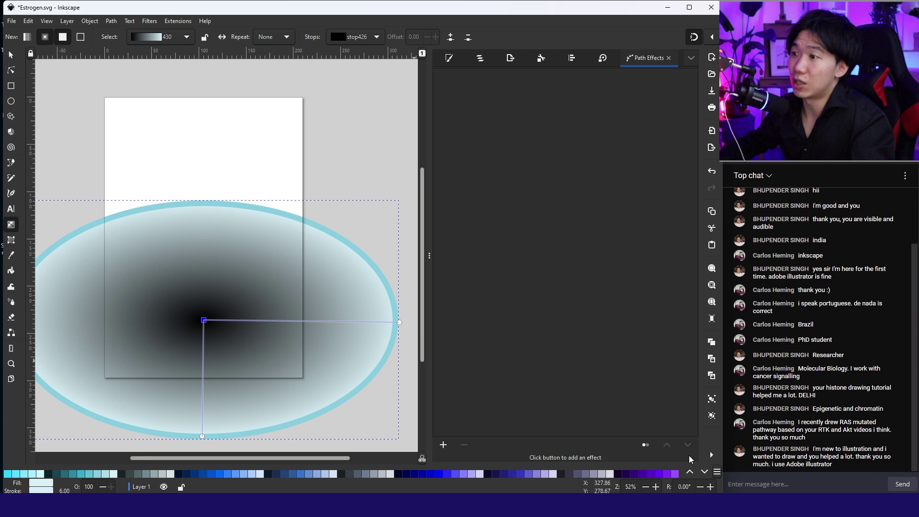
{"action": "left_click", "coordinate": [690, 473]}
{"action": "left_click", "coordinate": [689, 472]}
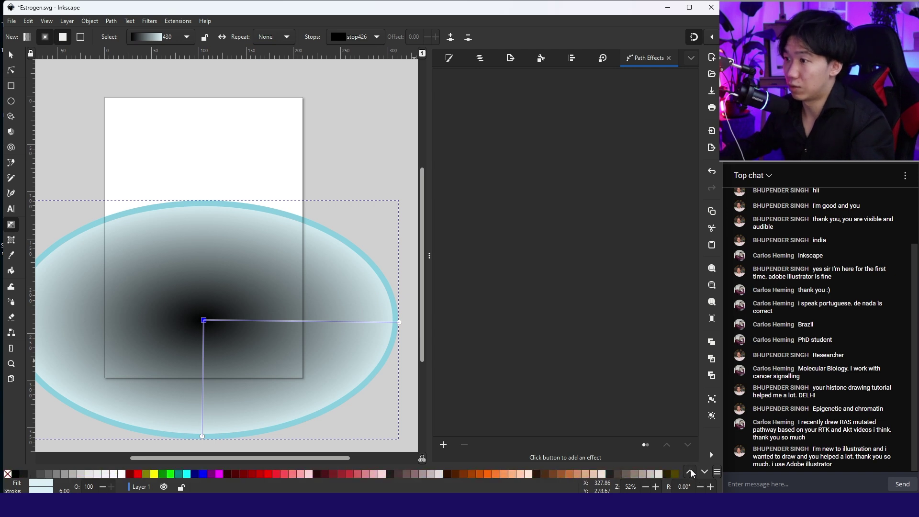
{"action": "left_click", "coordinate": [399, 322]}
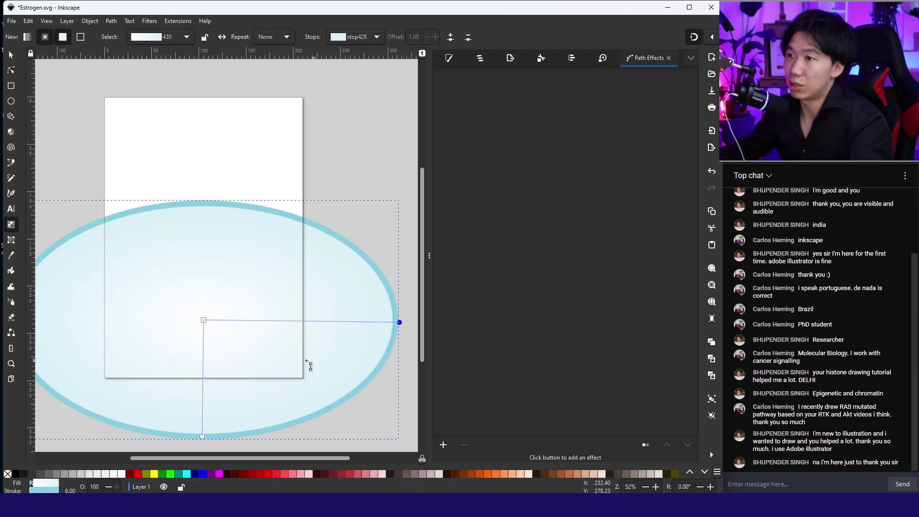
{"action": "left_click", "coordinate": [202, 320]}
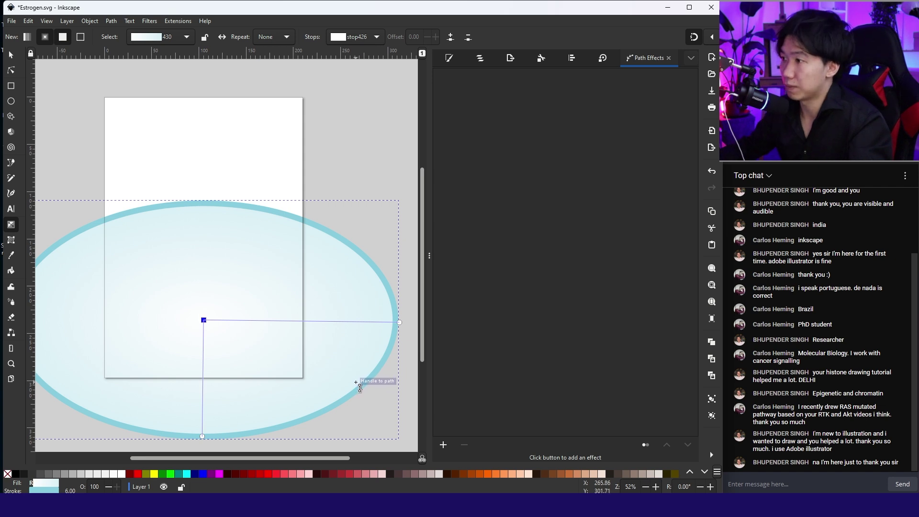
{"action": "key", "text": "Escape"}
- Save the document and draw a small upright rectangle about 14 by 20 mm inside the ellipse's upper-left part
{"action": "left_click", "coordinate": [12, 86]}
{"action": "key", "text": "ctrl+s"}
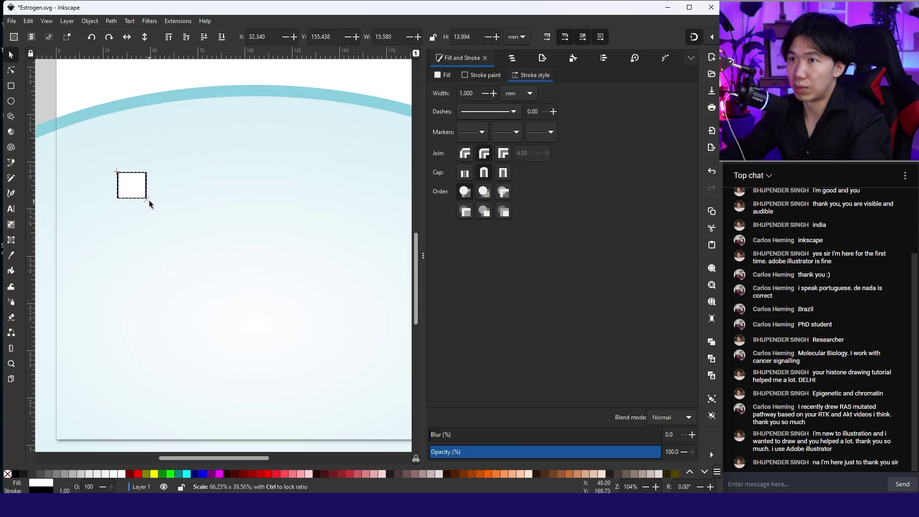
{"action": "left_click_drag", "start_coordinate": [150, 202], "coordinate": [146, 213]}
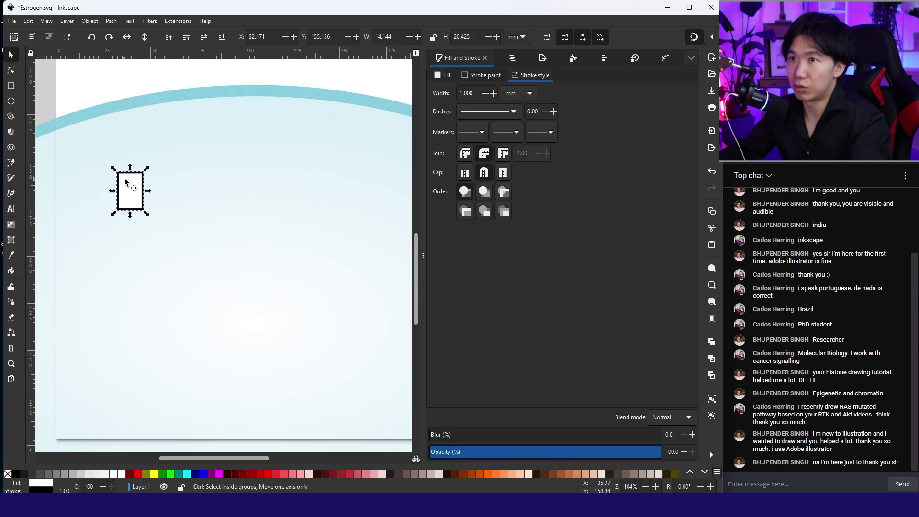
{"action": "scroll", "coordinate": [125, 182], "scroll_direction": "up", "scroll_amount": 1}
{"action": "scroll", "coordinate": [154, 197], "scroll_direction": "up", "scroll_amount": 2}
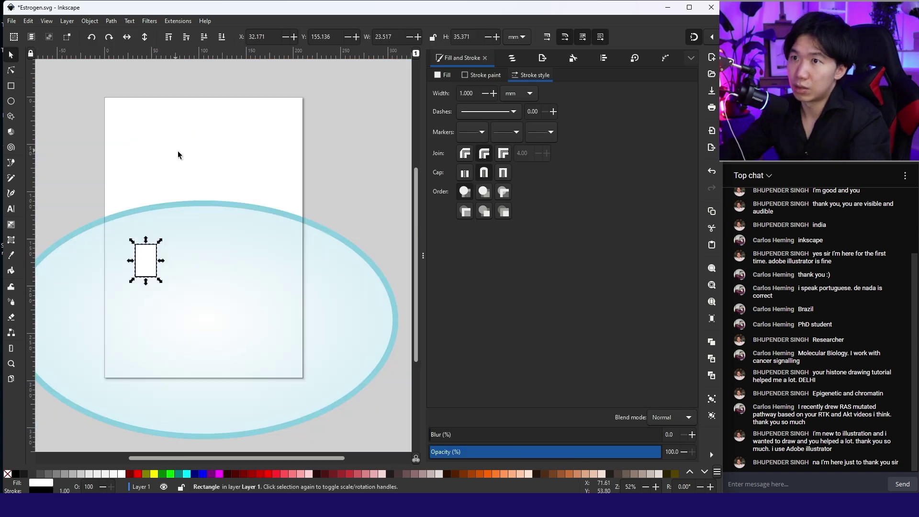
{"action": "left_click", "coordinate": [179, 154]}
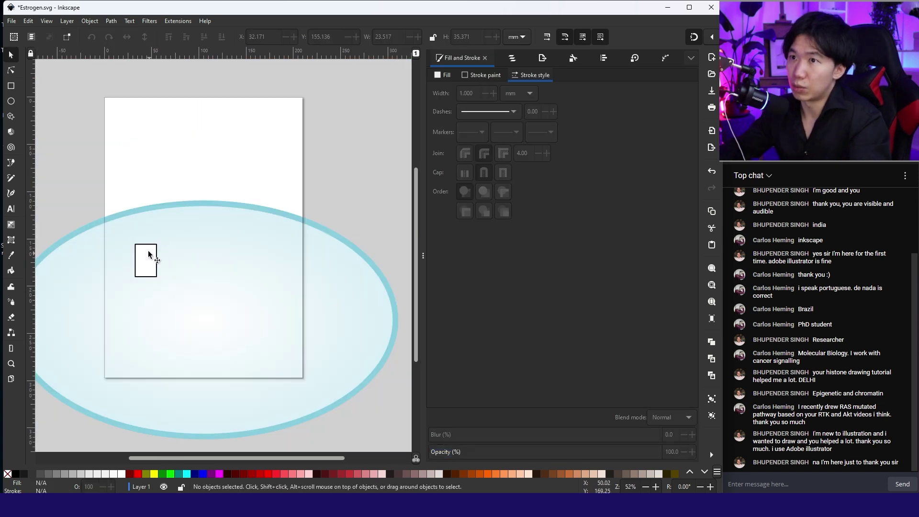
- Round the corners of the small white rectangle by adjusting its corner radius
{"action": "left_click", "coordinate": [150, 255]}
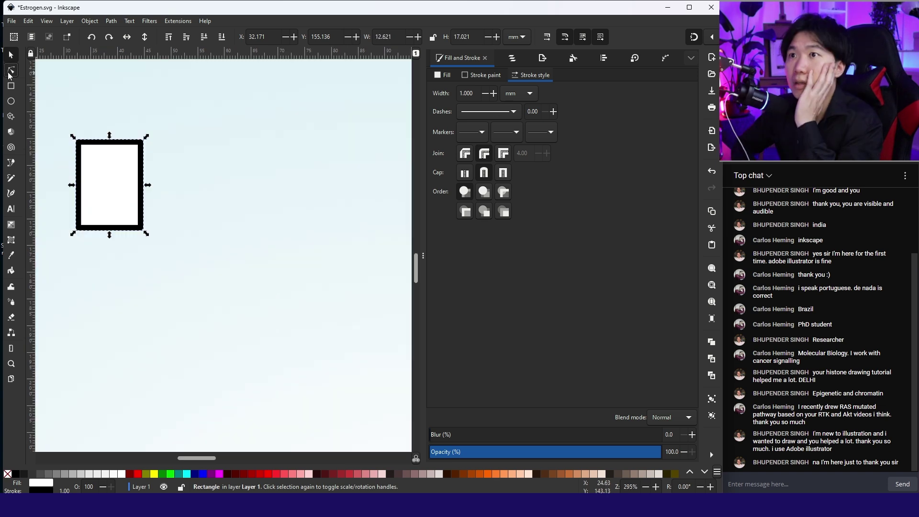
{"action": "left_click", "coordinate": [10, 72]}
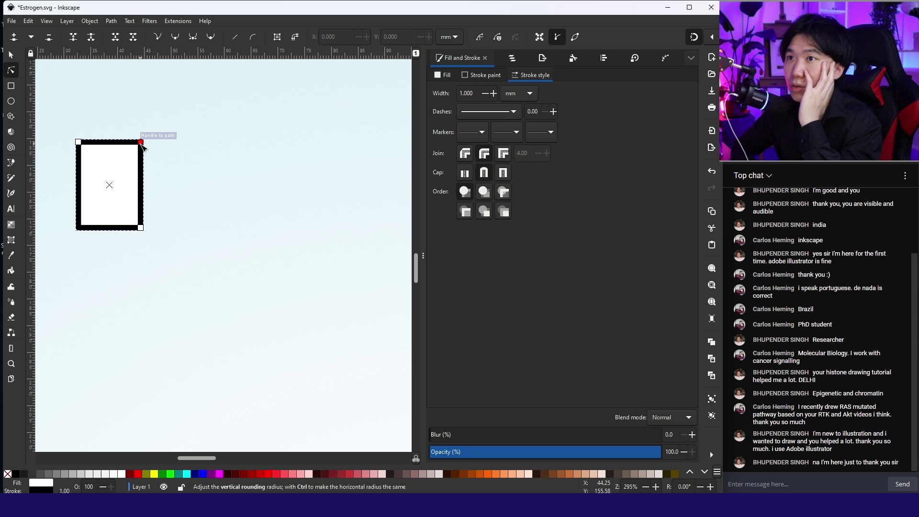
{"action": "left_click_drag", "start_coordinate": [141, 142], "coordinate": [146, 161]}
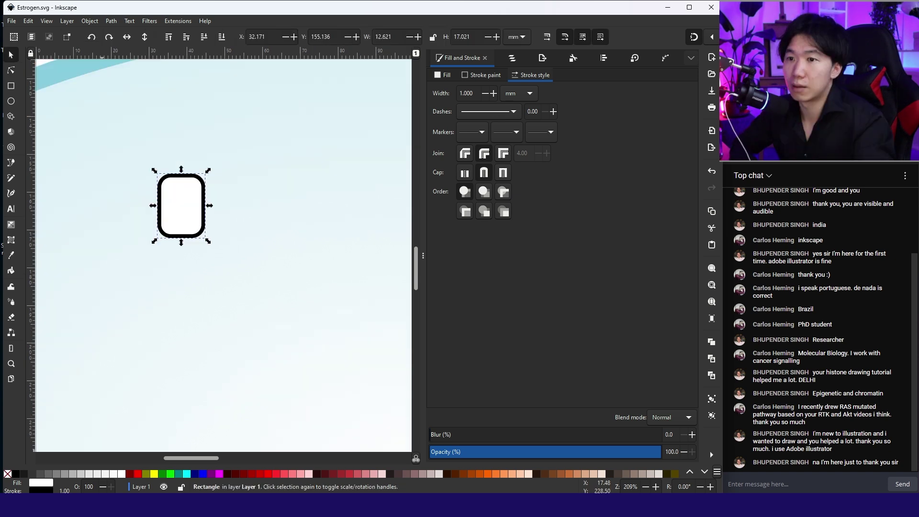
- Set the rounded rectangle's stroke width to 0.5 mm and save the document
{"action": "right_click", "coordinate": [64, 490]}
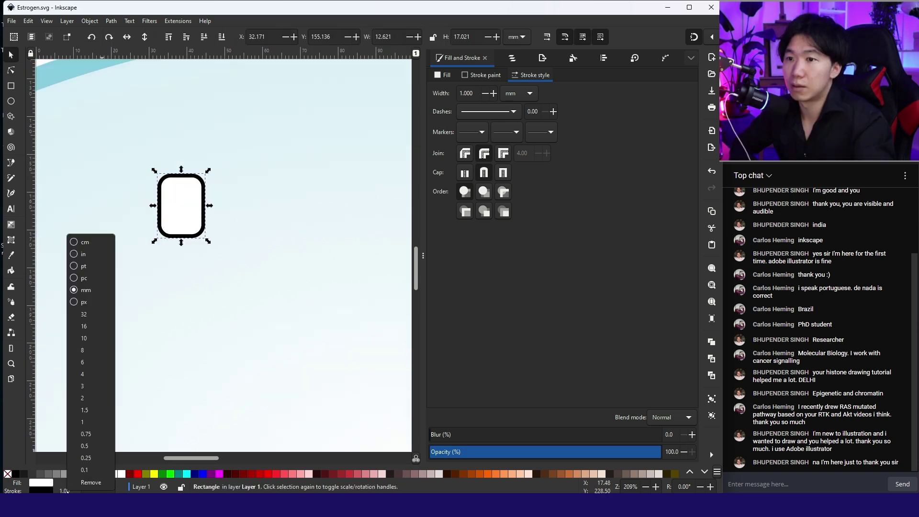
{"action": "left_click", "coordinate": [92, 449]}
{"action": "scroll", "coordinate": [257, 292], "scroll_direction": "down", "scroll_amount": 3}
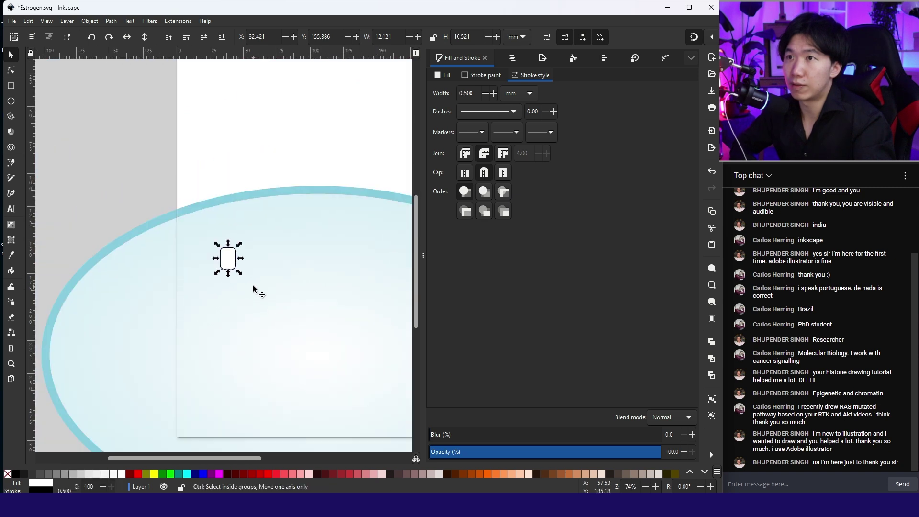
{"action": "key", "text": "ctrl+s"}
- Apply a radial gradient fill to the rounded rectangle from its center, with the radii ending at its edges
{"action": "key", "text": "plus"}
{"action": "key", "text": "plus"}
{"action": "key", "text": "plus"}
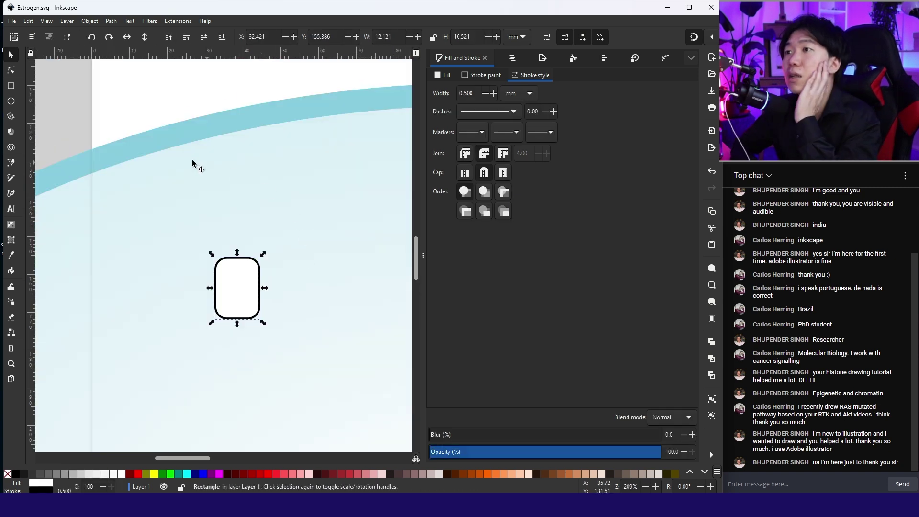
{"action": "left_click", "coordinate": [12, 226]}
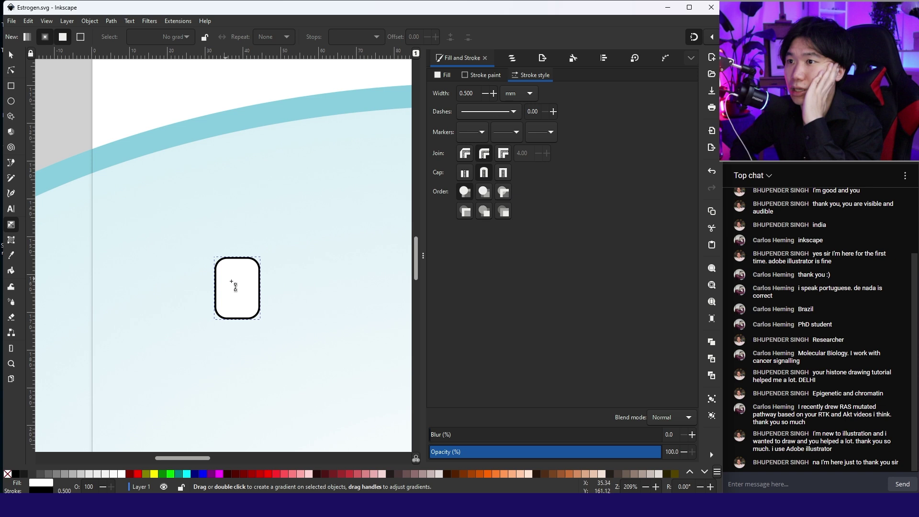
{"action": "double_click", "coordinate": [237, 288]}
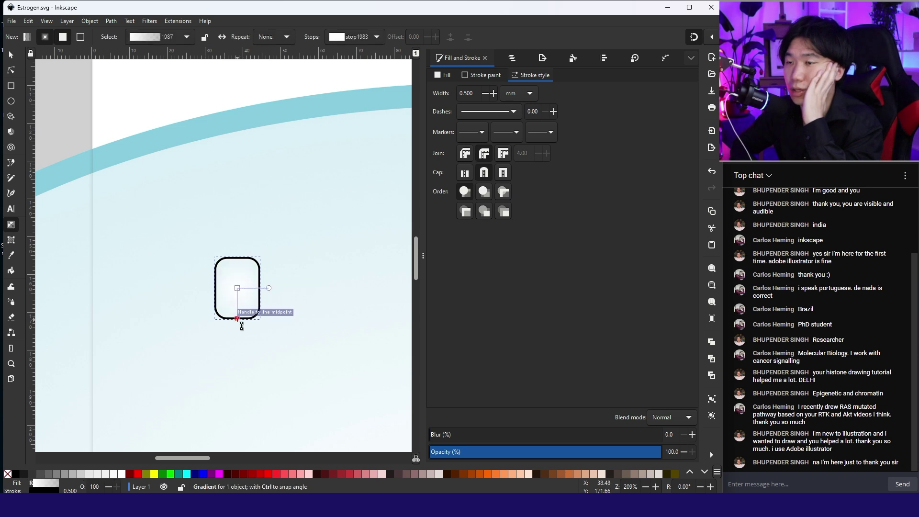
{"action": "left_click", "coordinate": [260, 288]}
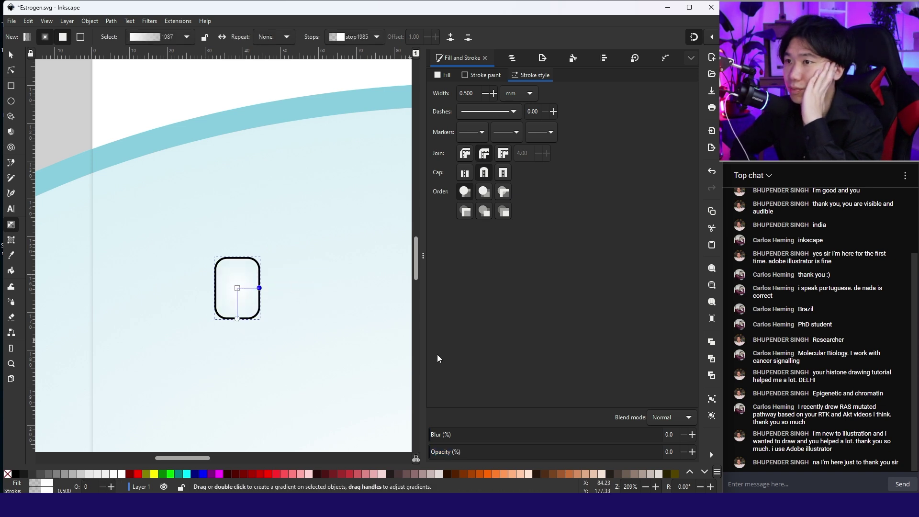
- Set the rounded rectangle's outer gradient stop to peach and its center stop to white, and deselect it
{"action": "left_click", "coordinate": [520, 476]}
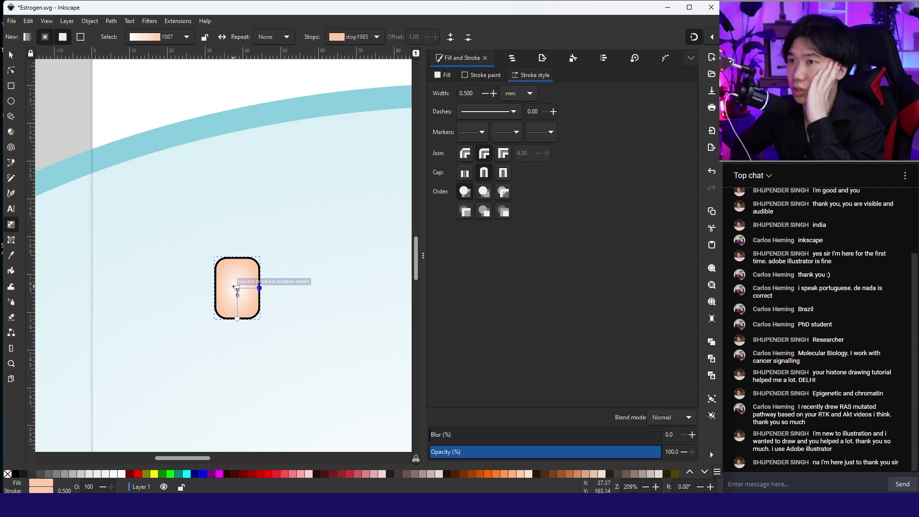
{"action": "left_click", "coordinate": [237, 287]}
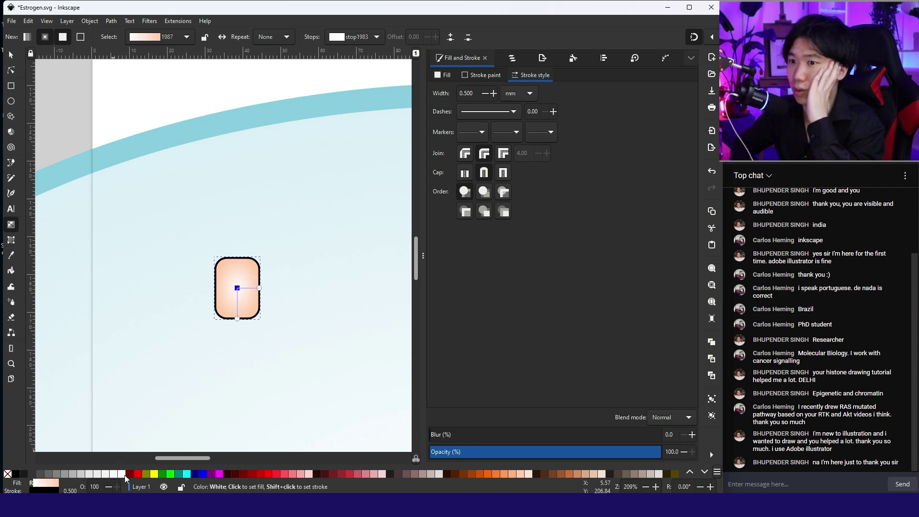
{"action": "left_click", "coordinate": [121, 474]}
{"action": "left_click", "coordinate": [12, 55]}
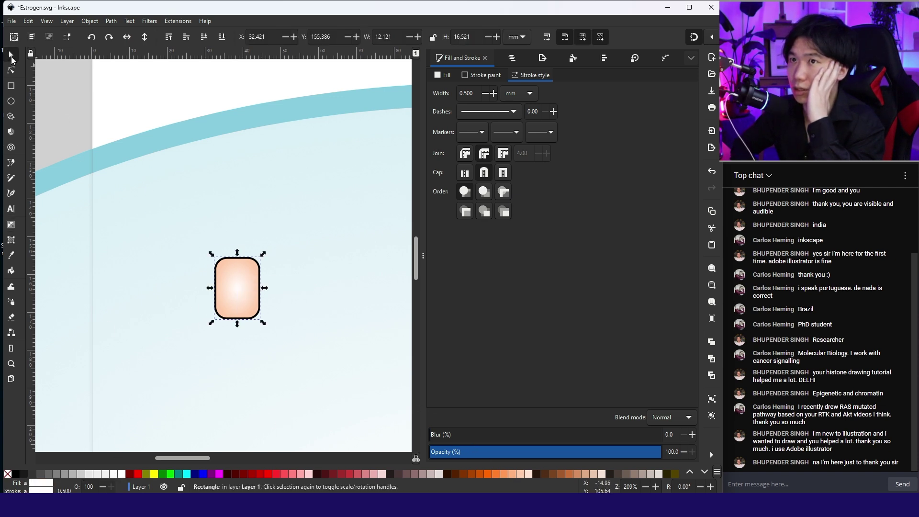
{"action": "left_click", "coordinate": [157, 100]}
- Draw a small circle about 5.6 mm in diameter on the white area above the large ellipse
{"action": "left_click_drag", "start_coordinate": [235, 276], "coordinate": [184, 305]}
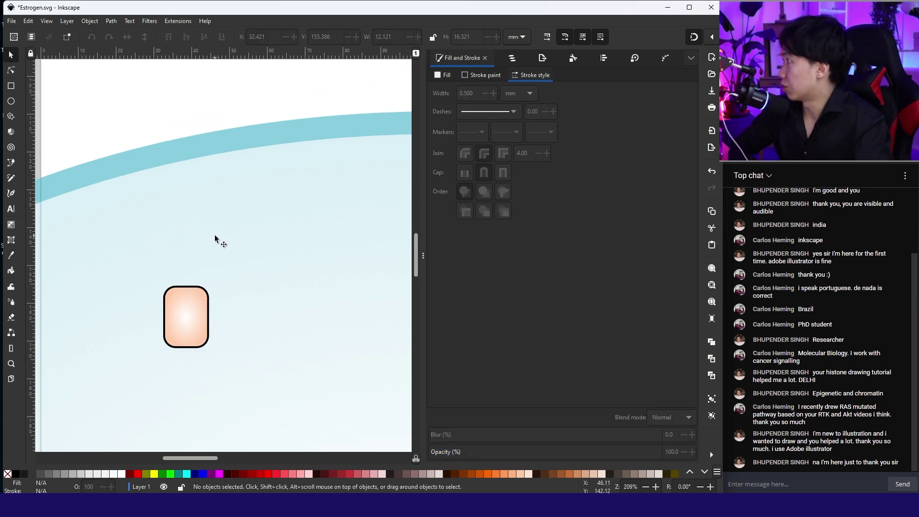
{"action": "left_click", "coordinate": [10, 102]}
{"action": "left_click_drag", "start_coordinate": [142, 63], "coordinate": [190, 103]}
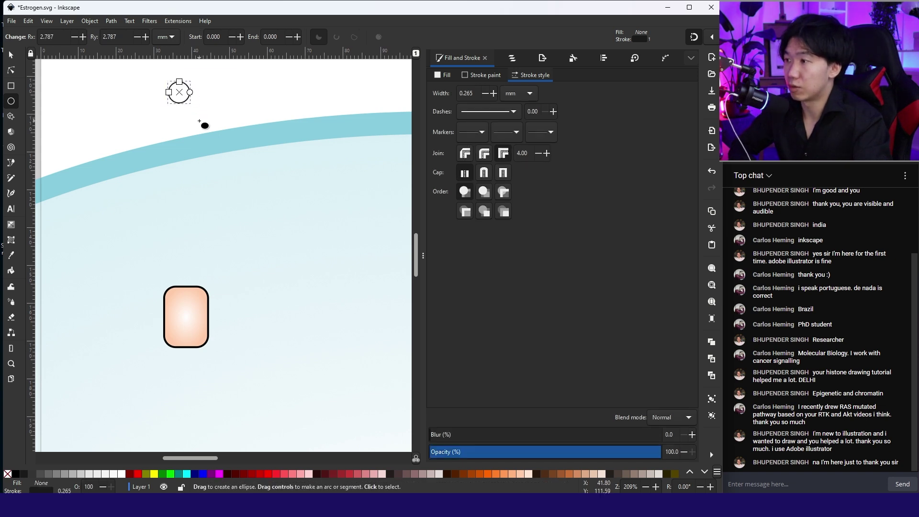
{"action": "scroll", "coordinate": [202, 127], "scroll_direction": "up", "scroll_amount": 12}
{"action": "scroll", "coordinate": [186, 268], "scroll_direction": "down", "scroll_amount": 4}
{"action": "scroll", "coordinate": [188, 283], "scroll_direction": "up", "scroll_amount": 1, "text": "ctrl"}
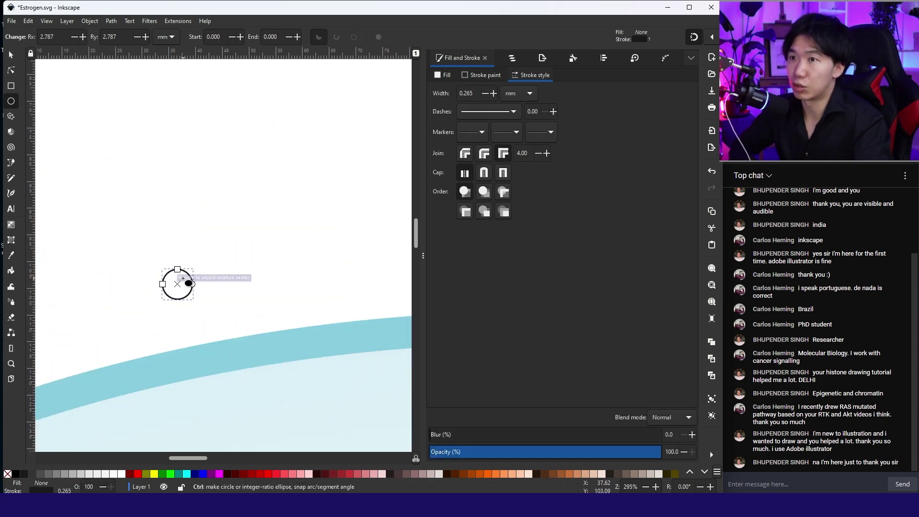
{"action": "scroll", "coordinate": [188, 283], "scroll_direction": "up", "scroll_amount": 1, "text": "ctrl"}
- Fill the small circle with a radial gradient from its center to its edge and make the outer stop pink
{"action": "key", "text": "g"}
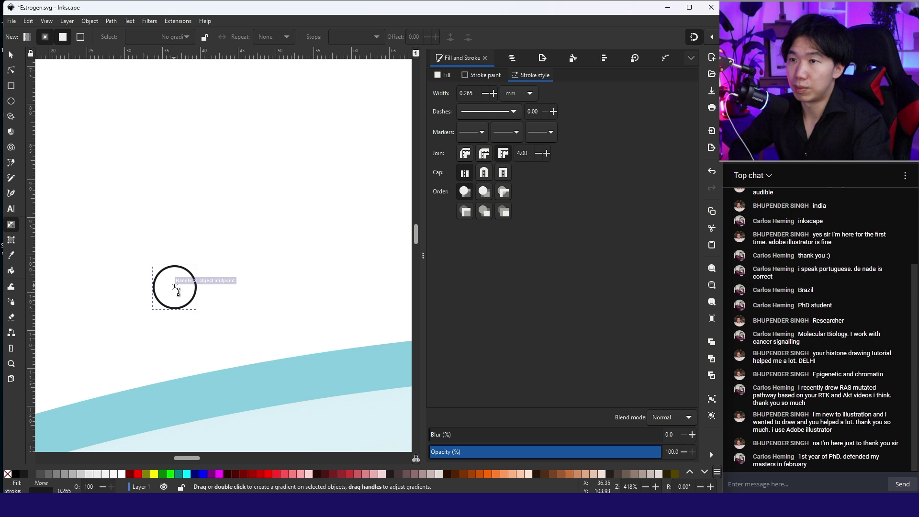
{"action": "left_click_drag", "start_coordinate": [175, 287], "coordinate": [175, 308]}
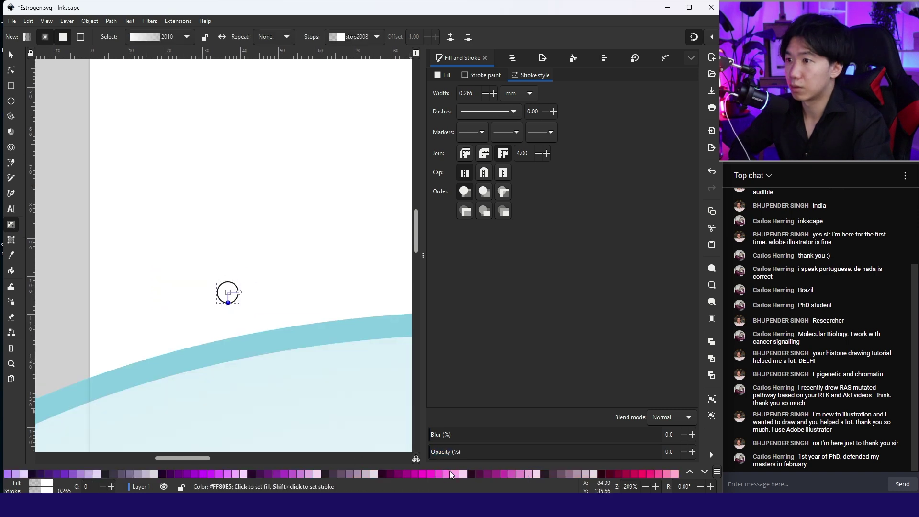
{"action": "left_click", "coordinate": [446, 474]}
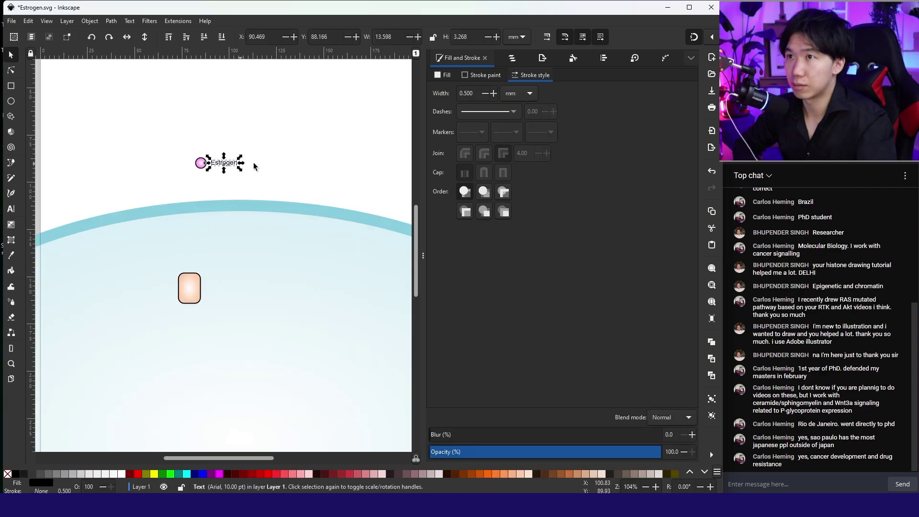
- Paste a copy of the "Estrogen" label on the blank area to the right of the original
{"action": "left_click", "coordinate": [271, 154]}
{"action": "key", "text": "ctrl+v"}
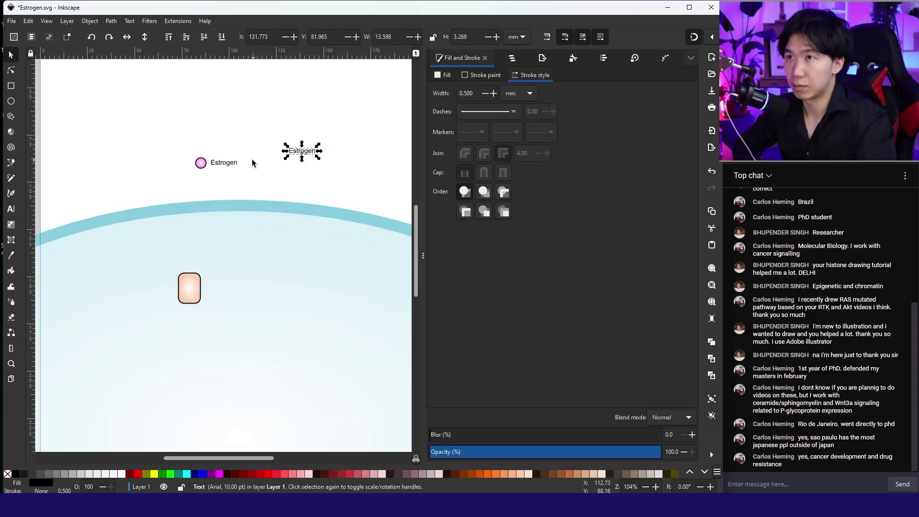
- Move the copied "Estrogen" label onto the peach rounded rectangle and change its text to "ER"
{"action": "left_click_drag", "start_coordinate": [311, 153], "coordinate": [201, 289]}
{"action": "double_click", "coordinate": [201, 289]}
{"action": "double_click", "coordinate": [213, 286]}
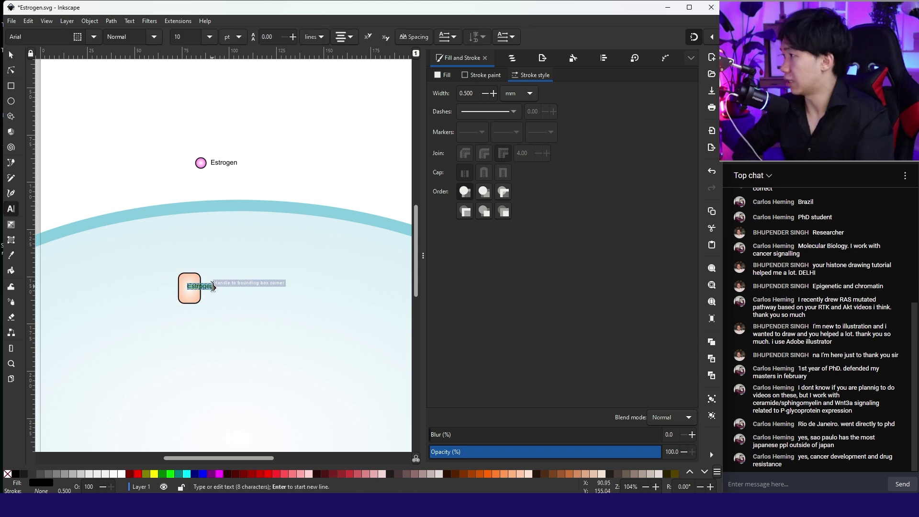
{"action": "type", "text": "ER"}
{"action": "key", "text": "F1"}
{"action": "left_click", "coordinate": [254, 197]}
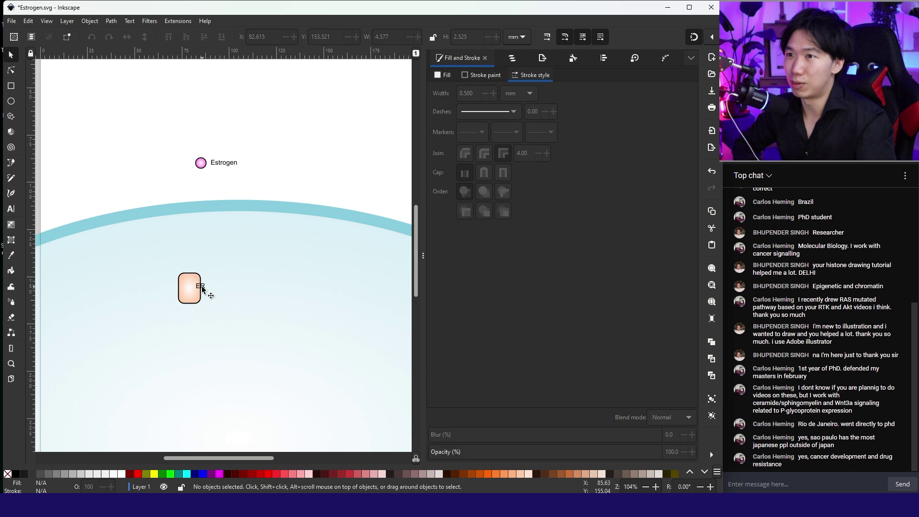
- Center the "ER" label inside the peach rounded rectangle and save the document
{"action": "left_click_drag", "start_coordinate": [200, 286], "coordinate": [189, 287]}
{"action": "left_click", "coordinate": [285, 152]}
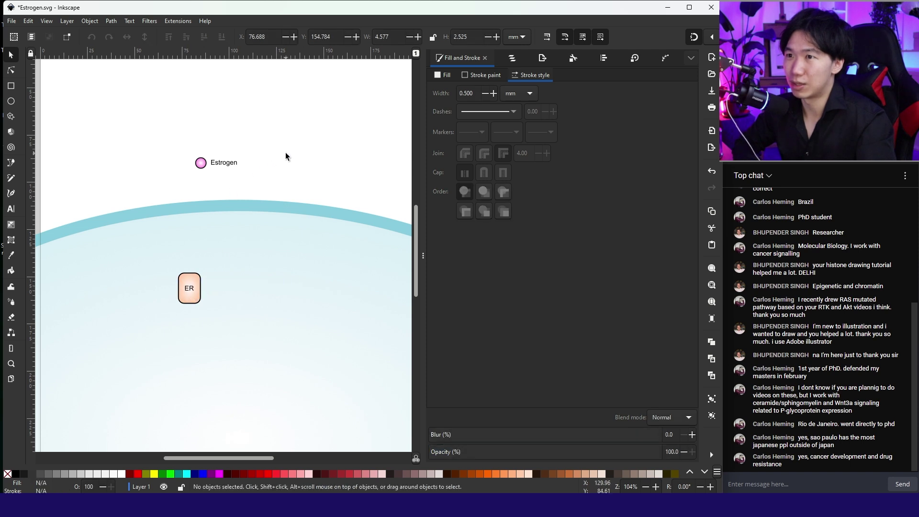
{"action": "key", "text": "ctrl+s"}
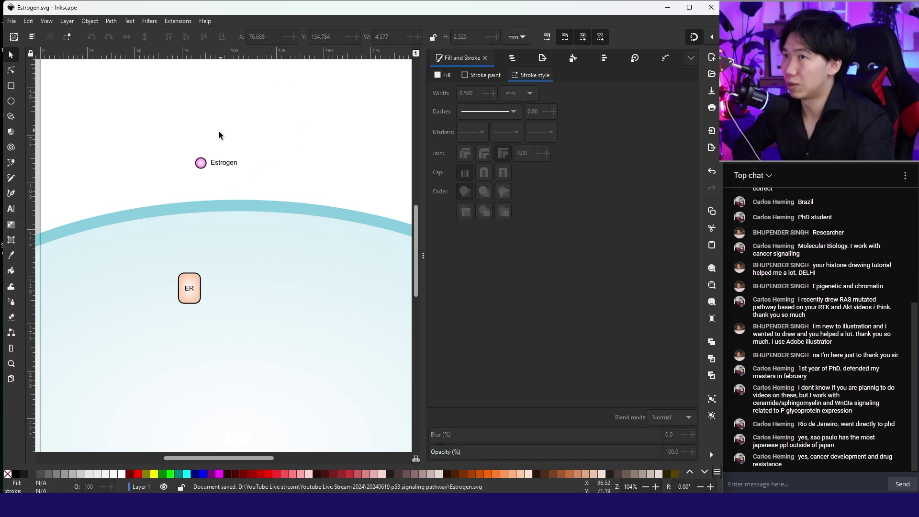
- Paste a copy of the pink estrogen circle and center it across the top edge of the ER rectangle
{"action": "left_click", "coordinate": [201, 163]}
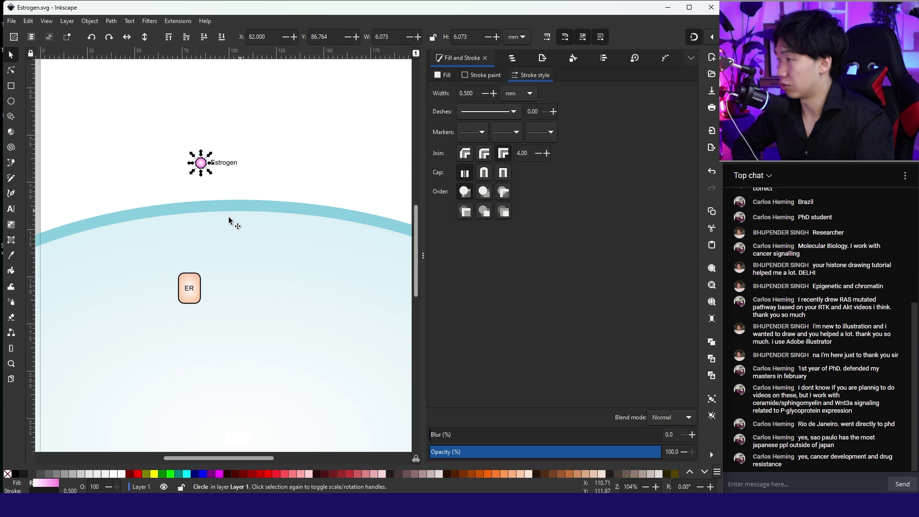
{"action": "left_click", "coordinate": [199, 281]}
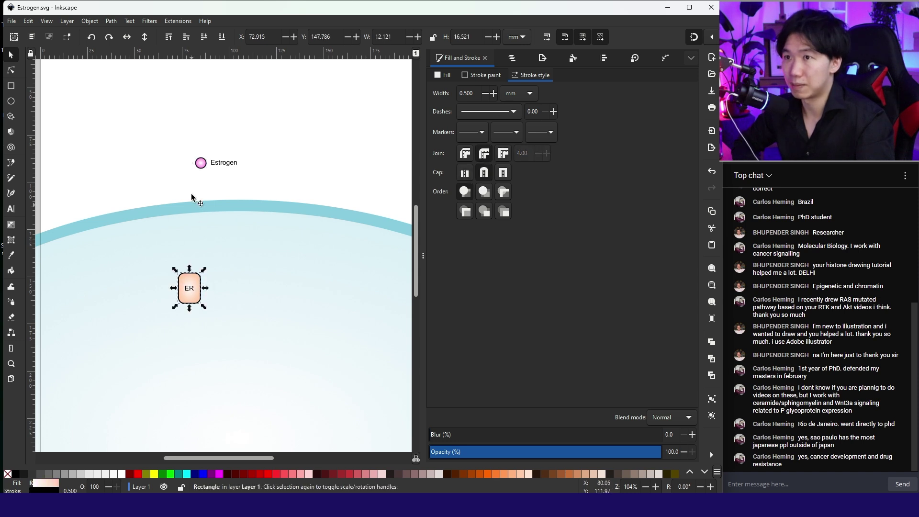
{"action": "left_click", "coordinate": [200, 163]}
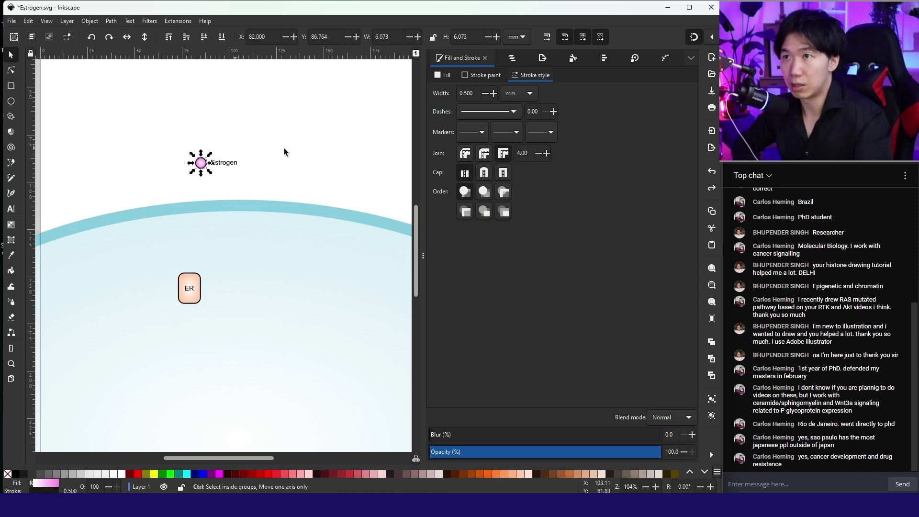
{"action": "key", "text": "ctrl+v"}
{"action": "left_click_drag", "start_coordinate": [237, 146], "coordinate": [193, 256]}
{"action": "scroll", "coordinate": [191, 264], "scroll_direction": "up", "scroll_amount": 4}
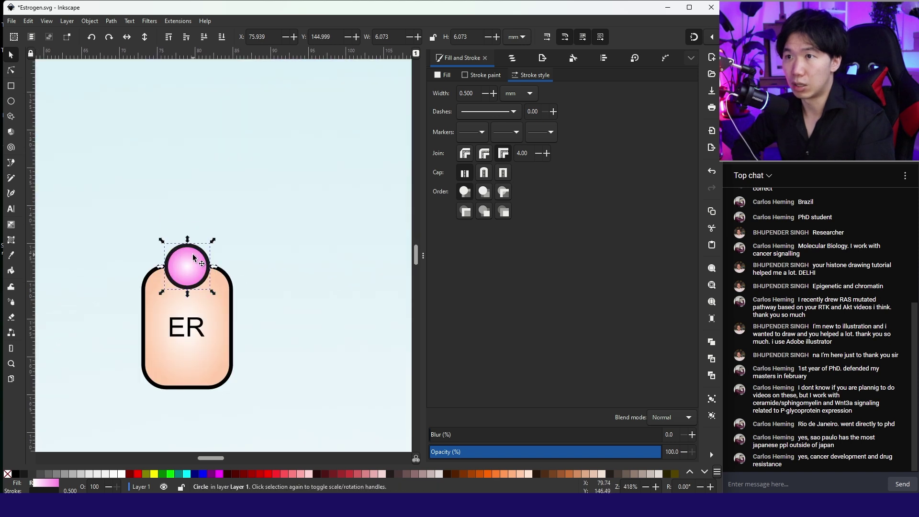
- Subtract the circle copy from the ER rectangle with Difference to cut a round notch, and save the document
{"action": "scroll", "coordinate": [231, 272], "scroll_direction": "down", "scroll_amount": 1}
{"action": "left_click", "coordinate": [229, 287], "text": "shift"}
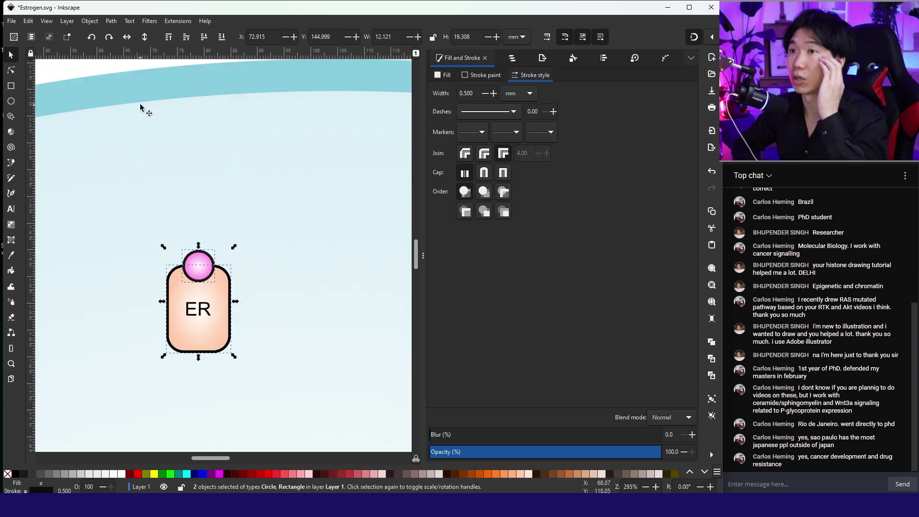
{"action": "key", "text": "ctrl+shift+a"}
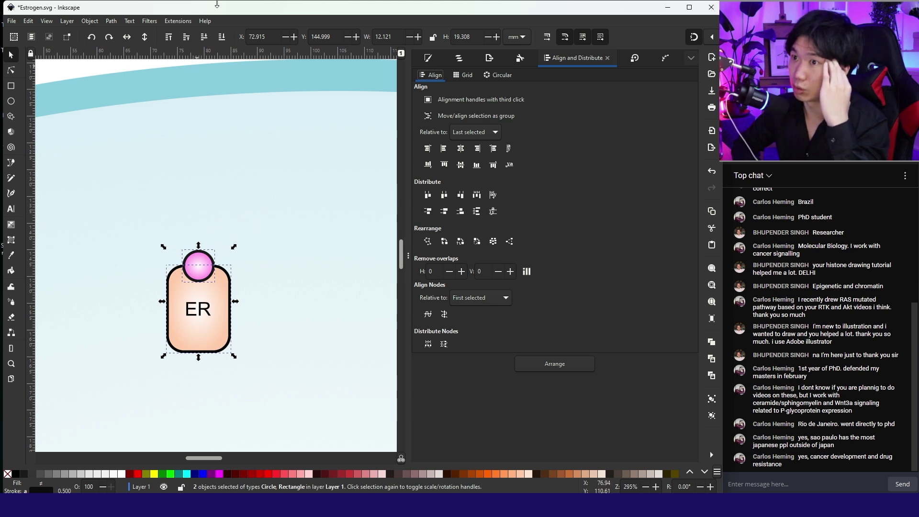
{"action": "left_click", "coordinate": [109, 24]}
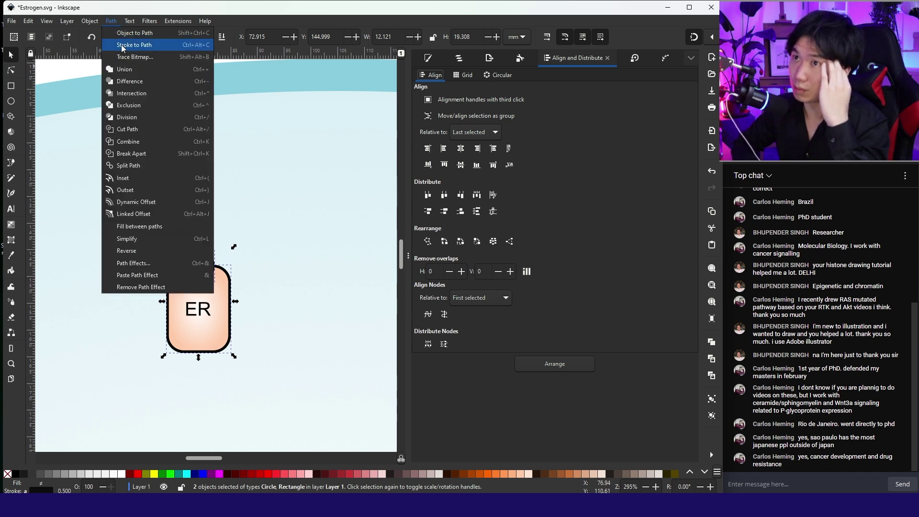
{"action": "left_click", "coordinate": [145, 85]}
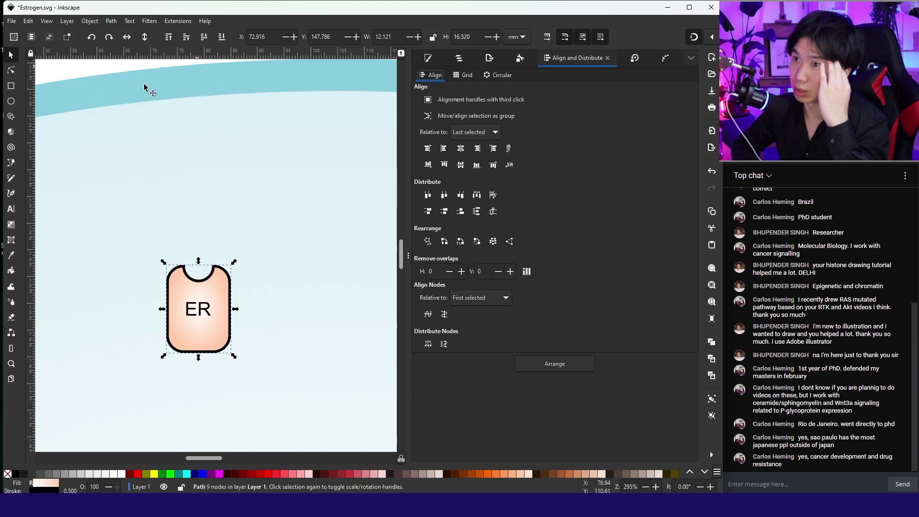
{"action": "left_click", "coordinate": [252, 161]}
{"action": "key", "text": "ctrl+s"}
- Duplicate the large cell ellipse, shrink the copy to about 168 × 81 mm and place it in the cell below the ER receptor
{"action": "scroll", "coordinate": [242, 294], "scroll_direction": "down", "scroll_amount": 2}
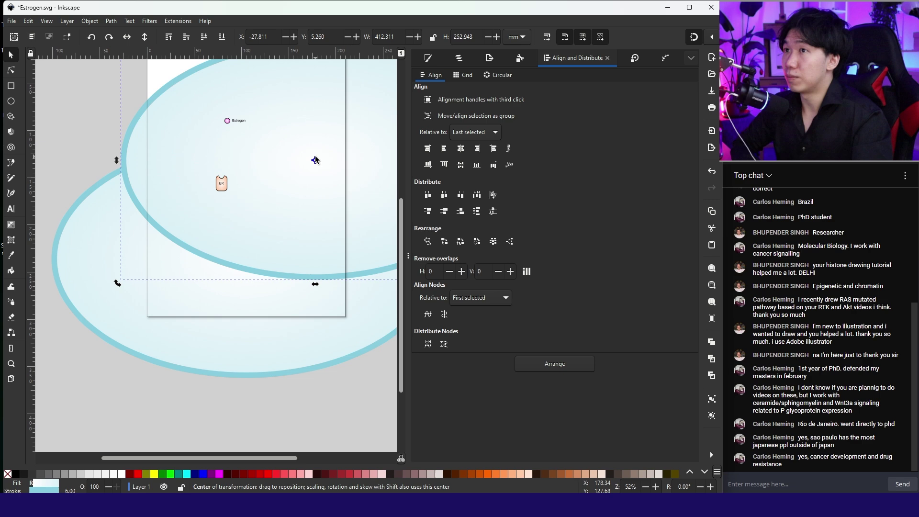
{"action": "scroll", "coordinate": [309, 167], "scroll_direction": "down", "scroll_amount": 3}
{"action": "left_click", "coordinate": [364, 143]}
{"action": "mouse_move", "coordinate": [382, 119]}
{"action": "left_mouse_down"}
{"action": "mouse_move", "coordinate": [316, 179]}
{"action": "mouse_move", "coordinate": [341, 182]}
{"action": "mouse_move", "coordinate": [176, 213]}
{"action": "mouse_move", "coordinate": [211, 246]}
{"action": "left_mouse_up"}
{"action": "scroll", "coordinate": [272, 209], "scroll_direction": "up", "scroll_amount": 3}
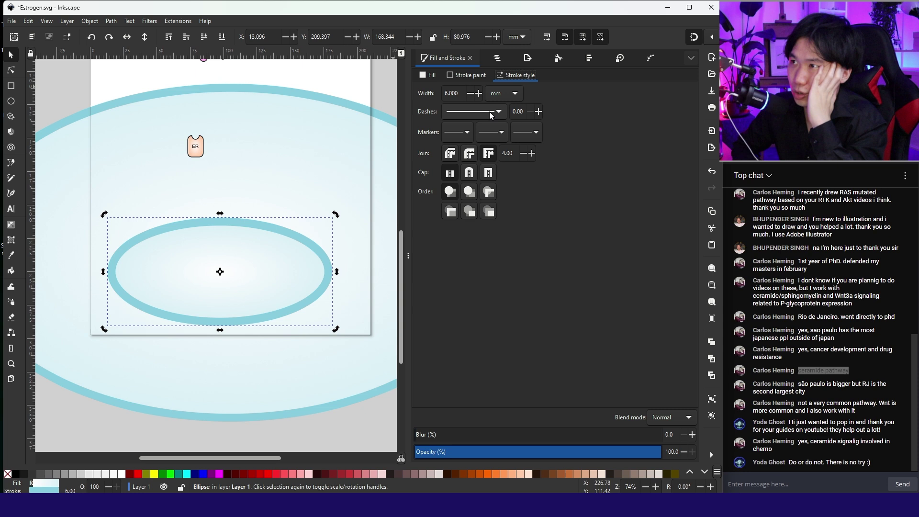
- Give the small inner ellipse a dashed stroke with pattern 3 3 and round caps, and deselect it
{"action": "left_click", "coordinate": [491, 113]}
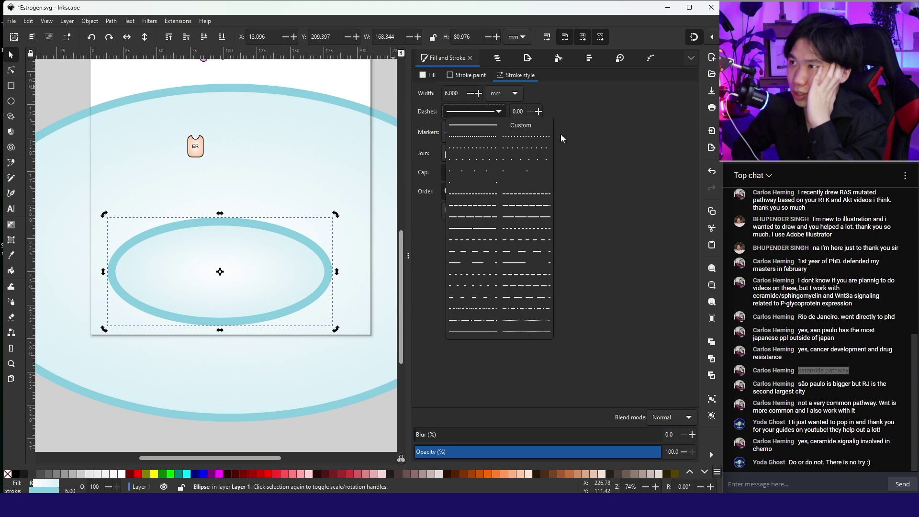
{"action": "left_click", "coordinate": [478, 244]}
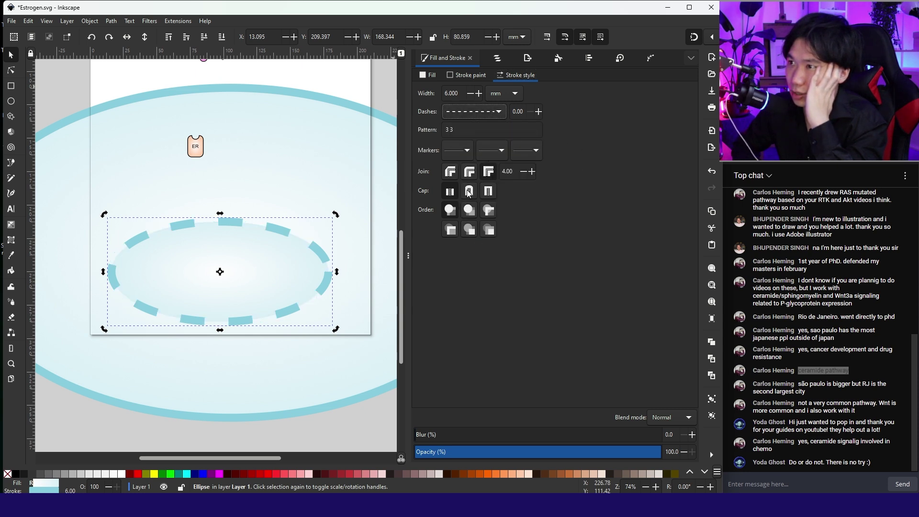
{"action": "left_click", "coordinate": [469, 191]}
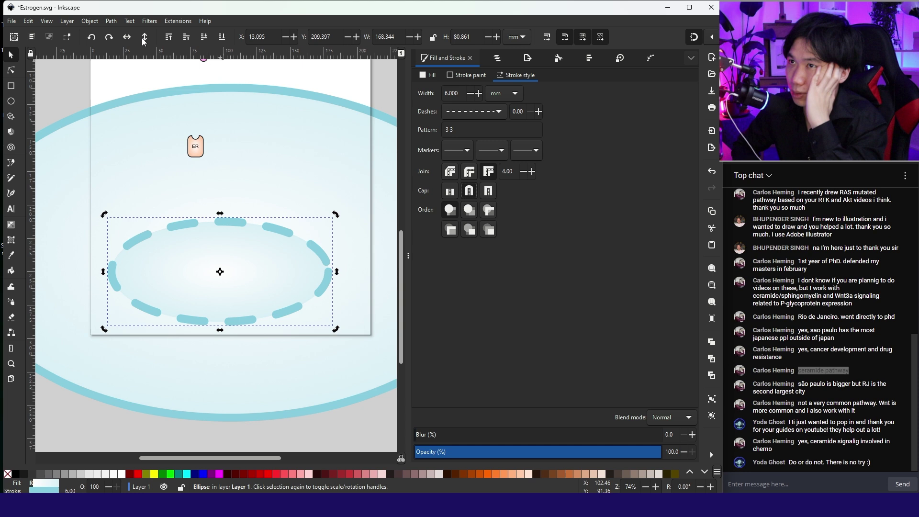
{"action": "left_click", "coordinate": [230, 80]}
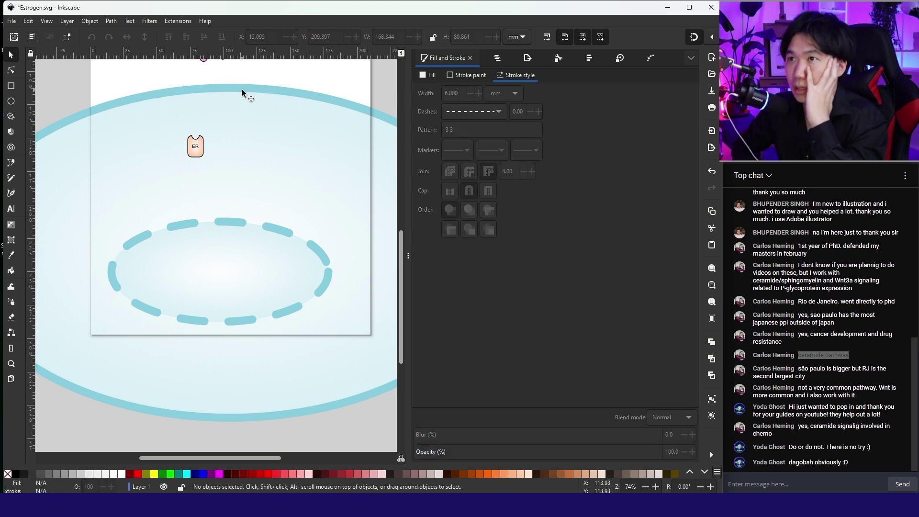
- Set the stroke width of both the cell ellipse and the dashed inner ellipse to 4 mm, and save the document
{"action": "left_click", "coordinate": [242, 92]}
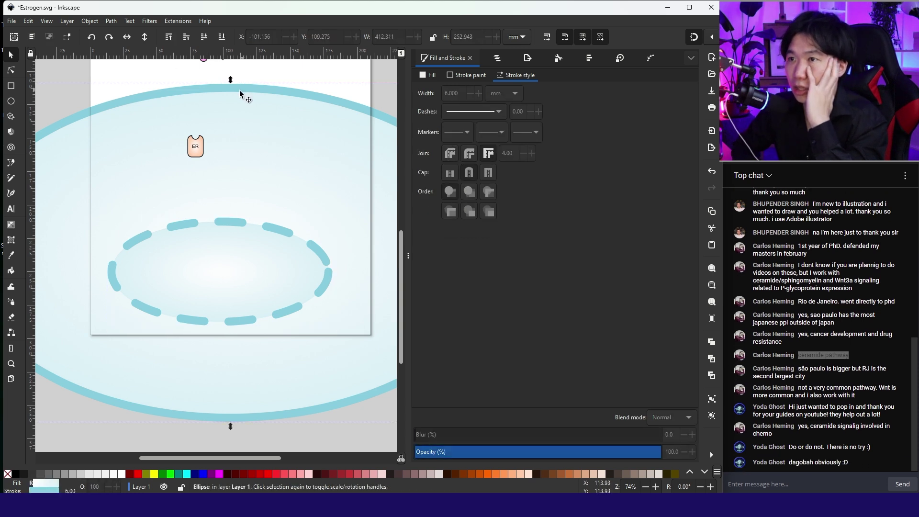
{"action": "left_click", "coordinate": [260, 227], "text": "shift"}
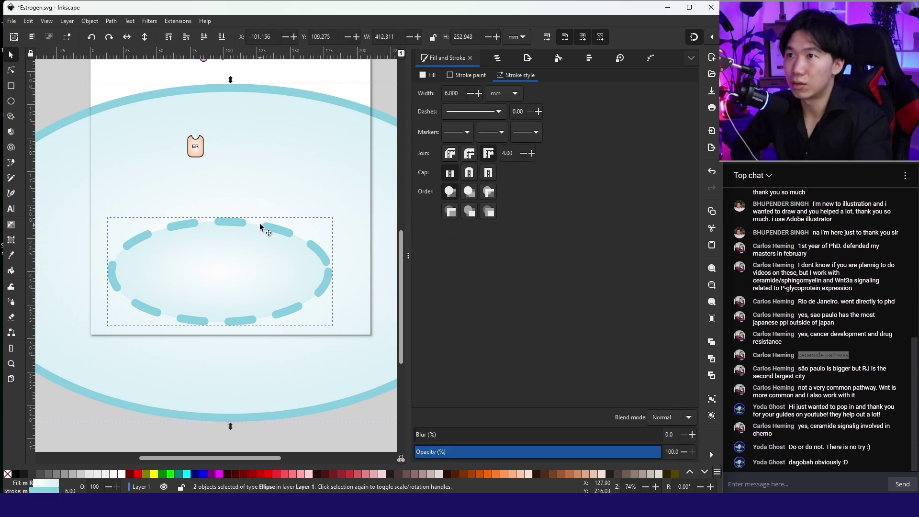
{"action": "right_click", "coordinate": [70, 490]}
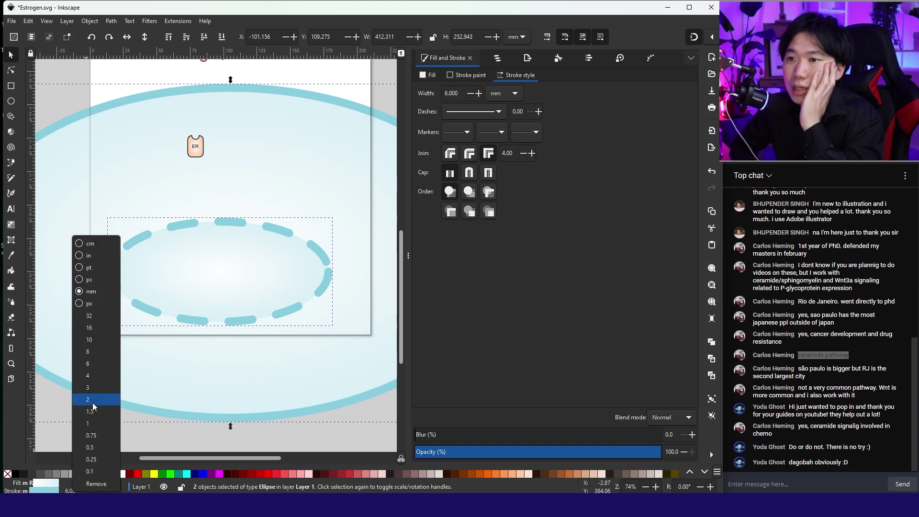
{"action": "left_click", "coordinate": [93, 365]}
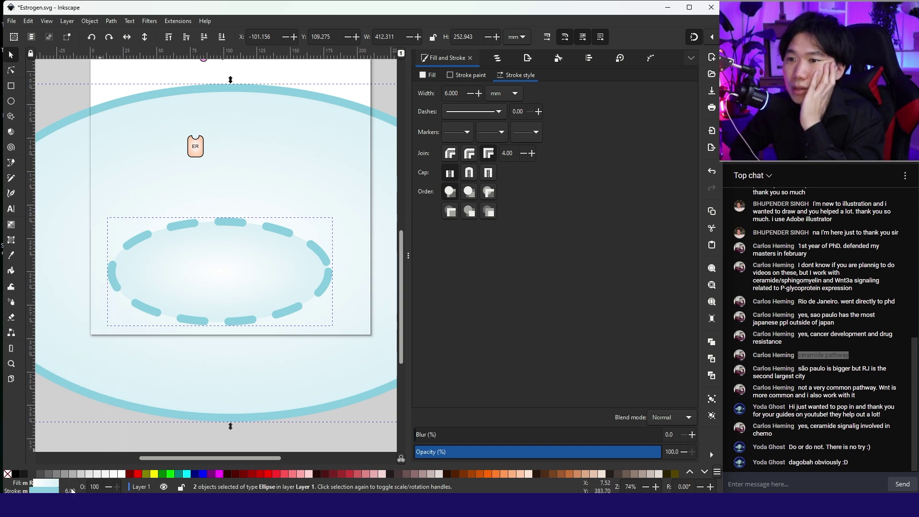
{"action": "right_click", "coordinate": [72, 491]}
{"action": "left_click", "coordinate": [96, 375]}
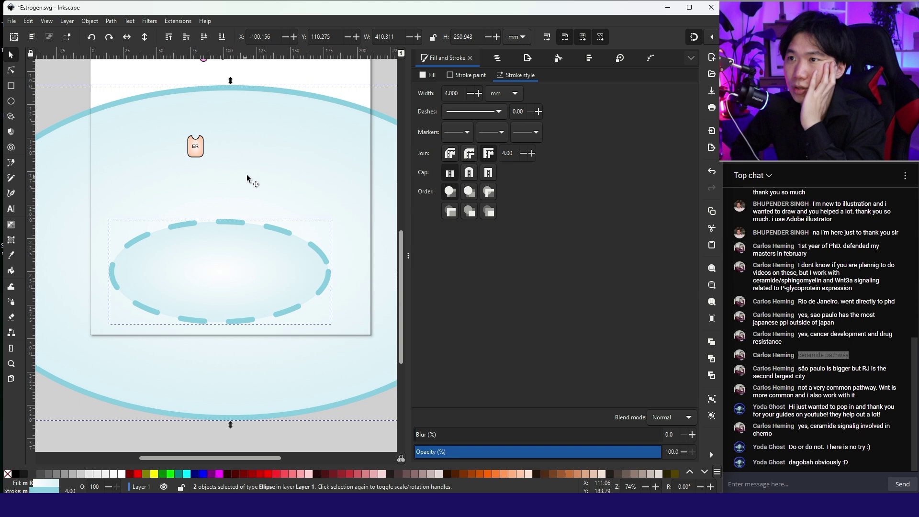
{"action": "left_click", "coordinate": [341, 61]}
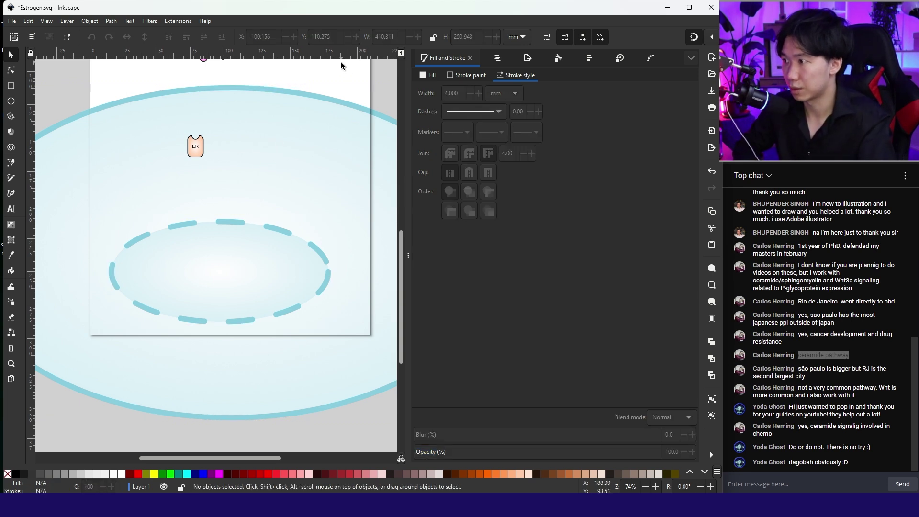
{"action": "key", "text": "ctrl+s"}
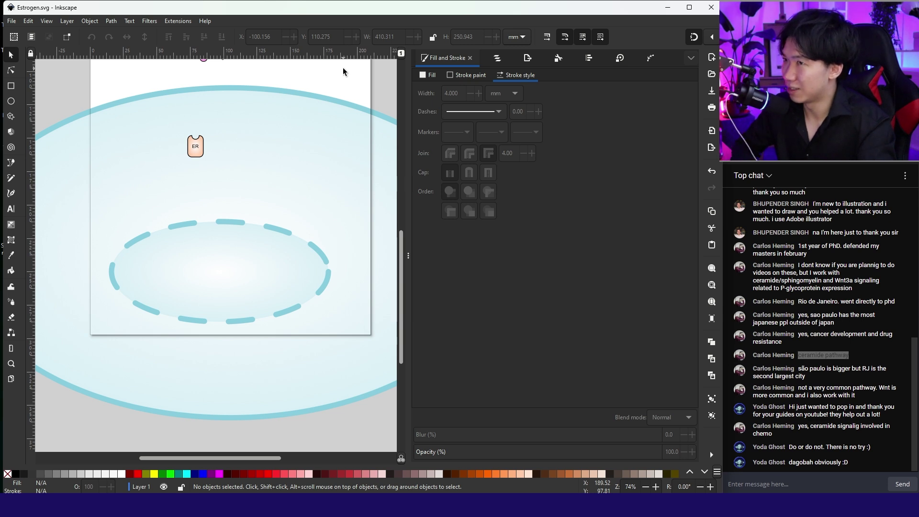
- Shift the dashed inner ellipse toward the right edge of the page and narrow it from its left side
{"action": "scroll", "coordinate": [321, 110], "scroll_direction": "up", "scroll_amount": 3}
{"action": "scroll", "coordinate": [321, 110], "scroll_direction": "right", "scroll_amount": 1}
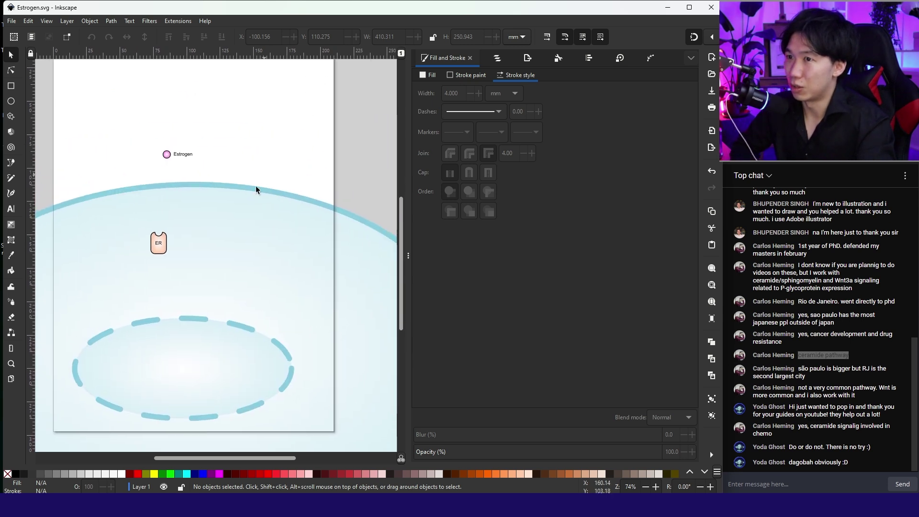
{"action": "left_click_drag", "start_coordinate": [214, 342], "coordinate": [242, 337]}
{"action": "left_click_drag", "start_coordinate": [92, 364], "coordinate": [136, 364]}
{"action": "left_click", "coordinate": [294, 143]}
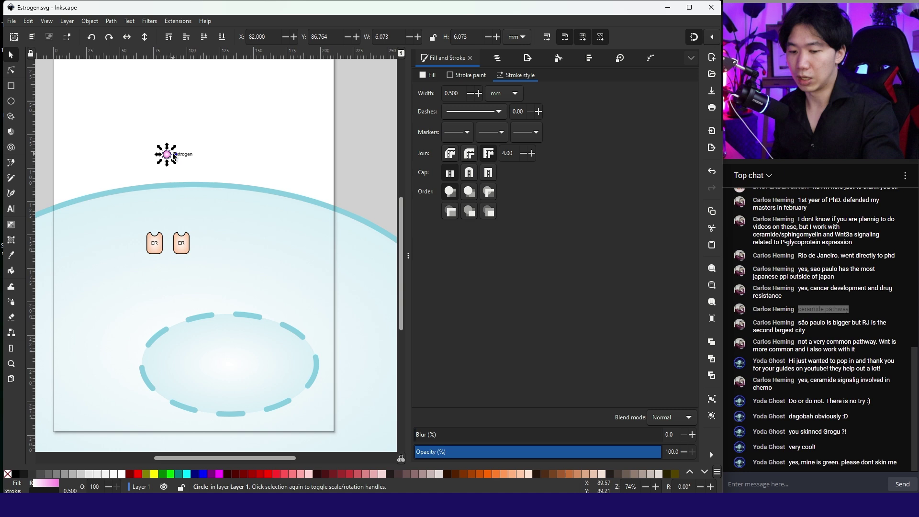
- Duplicate the estrogen circle into five copies leading across the membrane toward the ER receptors, and move the labeled circle slightly closer
{"action": "key", "text": "ctrl+d"}
{"action": "left_click_drag", "start_coordinate": [174, 156], "coordinate": [159, 179]}
{"action": "key", "text": "ctrl+d"}
{"action": "left_click", "coordinate": [167, 211]}
{"action": "key", "text": "ctrl+d"}
{"action": "left_click_drag", "start_coordinate": [144, 125], "coordinate": [212, 165]}
{"action": "left_click_drag", "start_coordinate": [188, 157], "coordinate": [185, 166]}
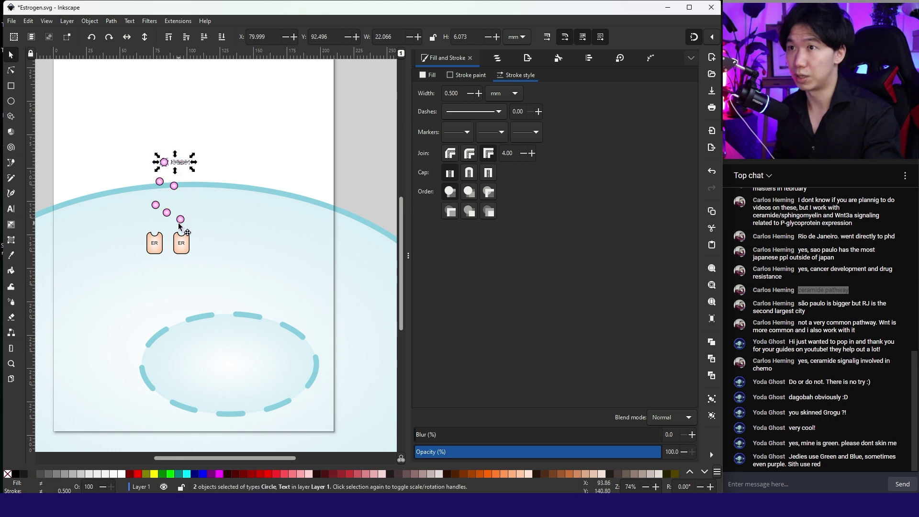
- Place an estrogen circle at the notch of each of the two ER receptors
{"action": "left_click_drag", "start_coordinate": [178, 223], "coordinate": [111, 216]}
{"action": "scroll", "coordinate": [182, 232], "scroll_direction": "up", "scroll_amount": 3}
{"action": "key", "text": "space"}
{"action": "left_click", "coordinate": [218, 212]}
{"action": "scroll", "coordinate": [219, 211], "scroll_direction": "down", "scroll_amount": 3}
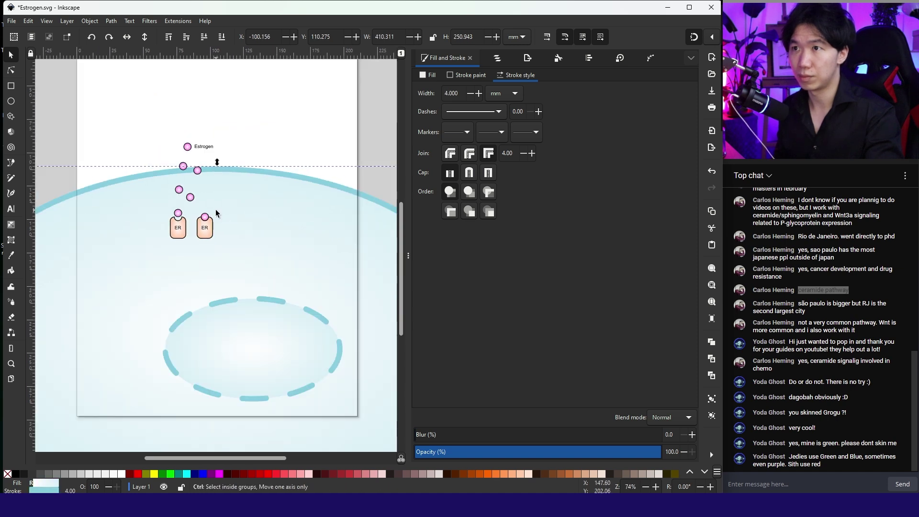
- Duplicate both ER receptors, place the copies side by side inside the dashed ellipse, and save the document
{"action": "left_click", "coordinate": [178, 234]}
{"action": "left_click", "coordinate": [206, 235], "text": "shift"}
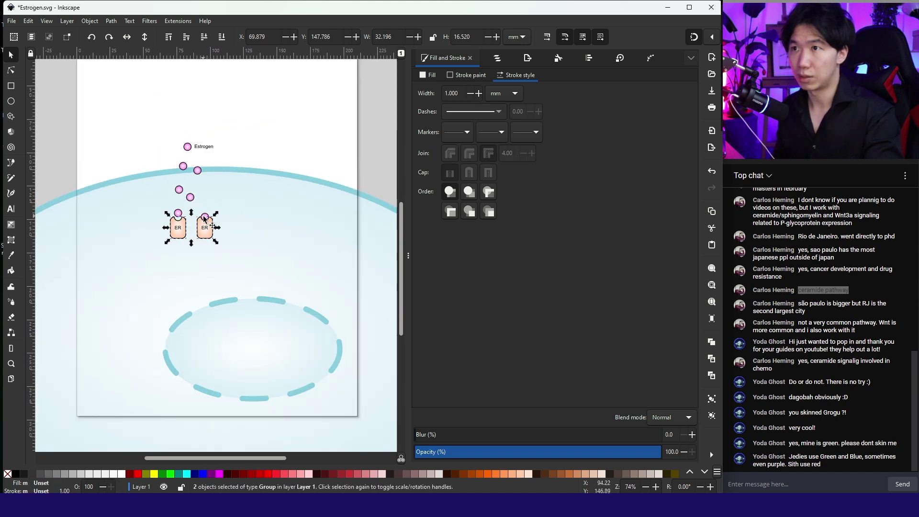
{"action": "left_click", "coordinate": [209, 234]}
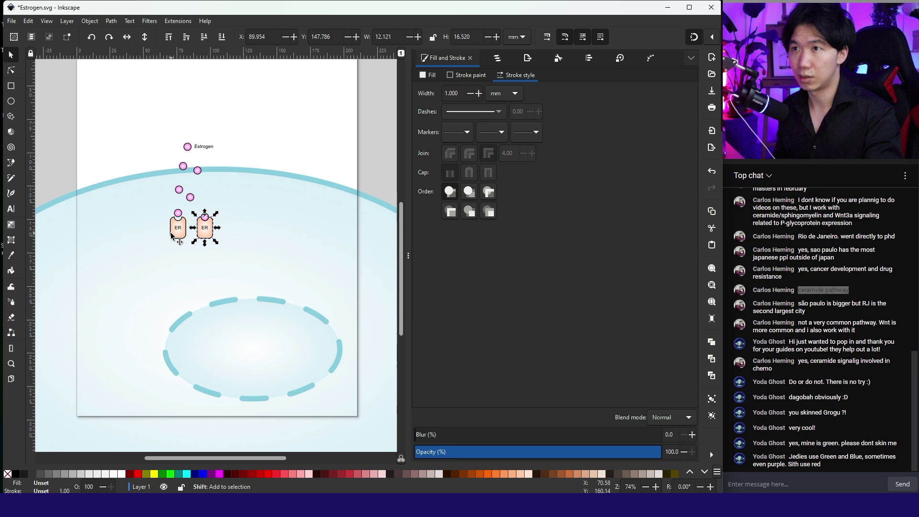
{"action": "left_click", "coordinate": [172, 235], "text": "shift"}
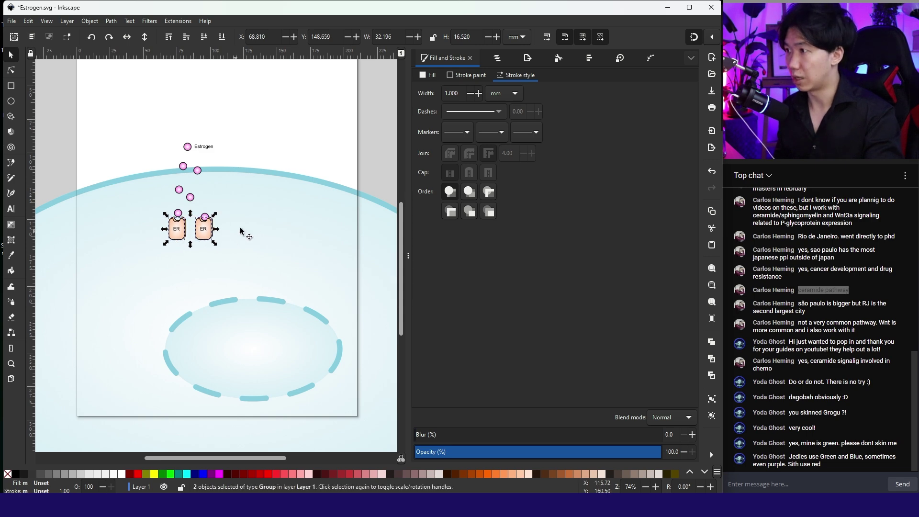
{"action": "left_click_drag", "start_coordinate": [211, 234], "coordinate": [230, 332]}
{"action": "key", "text": "Escape"}
{"action": "key", "text": "ctrl+s"}
{"action": "scroll", "coordinate": [270, 352], "scroll_direction": "up", "scroll_amount": 1}
{"action": "scroll", "coordinate": [234, 326], "scroll_direction": "down", "scroll_amount": 1}
{"action": "scroll", "coordinate": [225, 288], "scroll_direction": "down", "scroll_amount": 5}
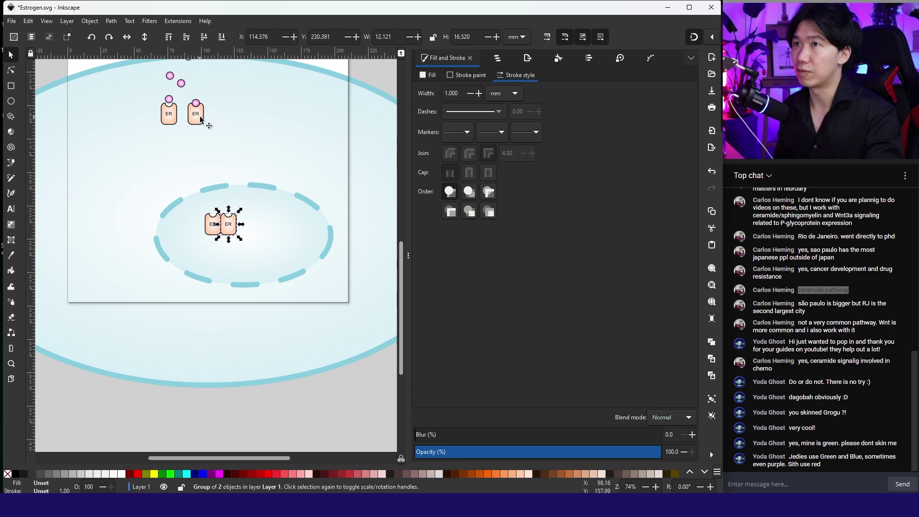
- Draw a straight pen line about 60 mm long from below the upper ER receptors to just above the ER pair in the dashed ellipse
{"action": "left_click", "coordinate": [201, 118]}
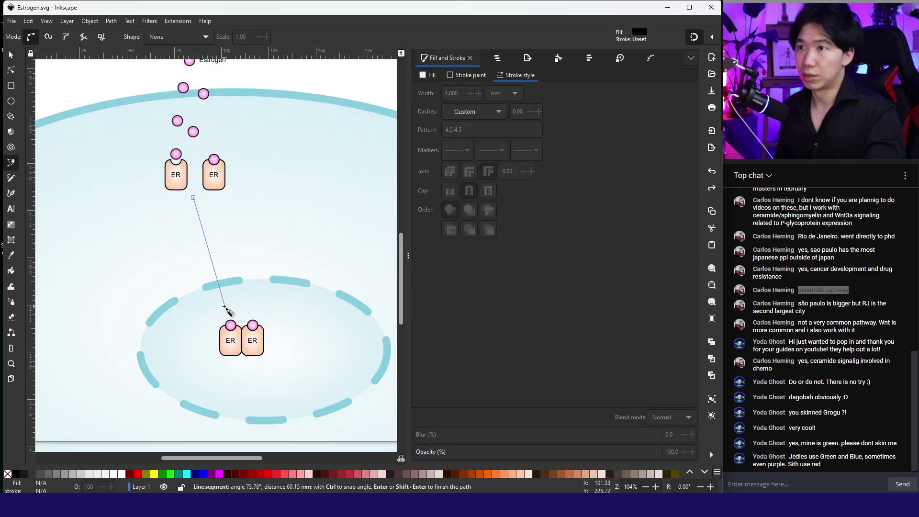
{"action": "double_click", "coordinate": [225, 307]}
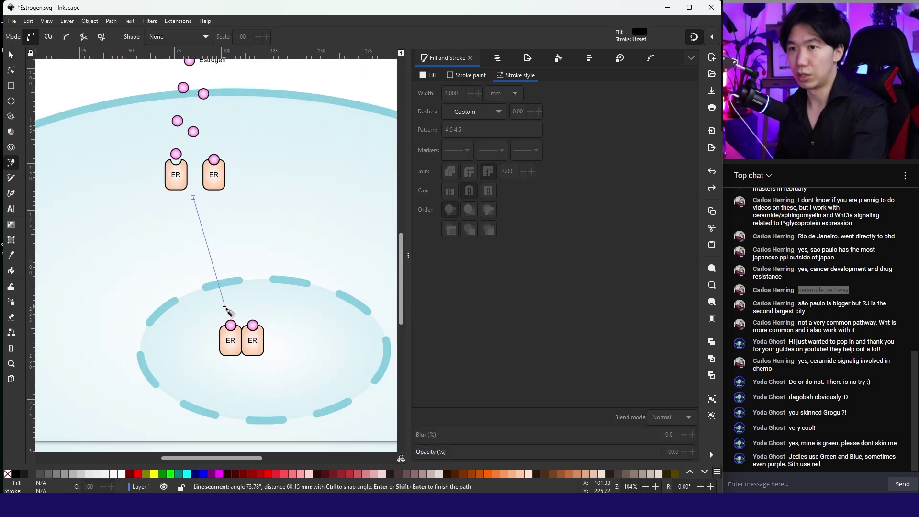
- Give the line between the ER pairs a black stroke with no fill and a solid, undashed pattern
{"action": "left_click", "coordinate": [17, 475], "text": "shift"}
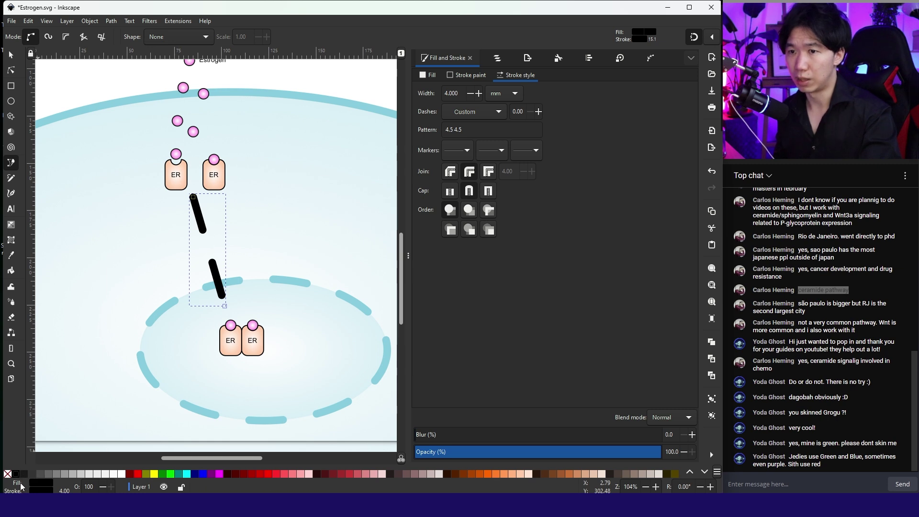
{"action": "left_click", "coordinate": [8, 475]}
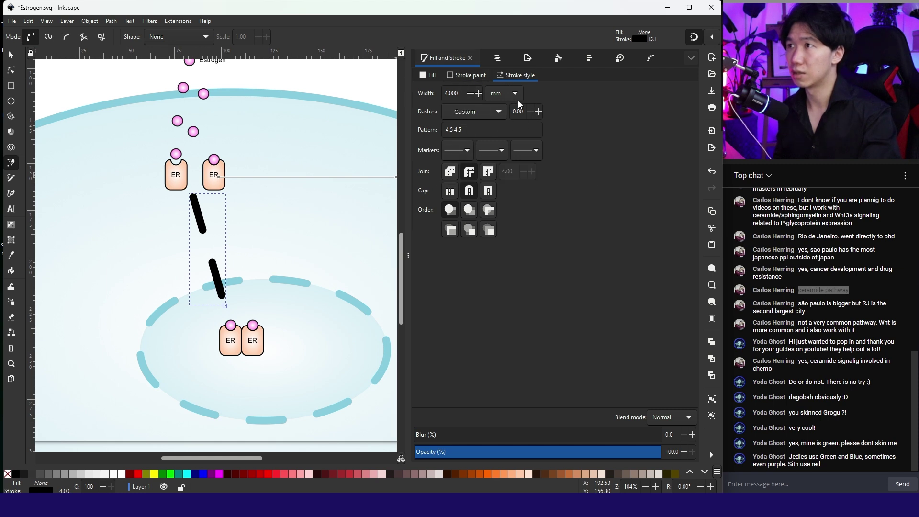
{"action": "left_click", "coordinate": [473, 112]}
{"action": "left_click", "coordinate": [465, 124]}
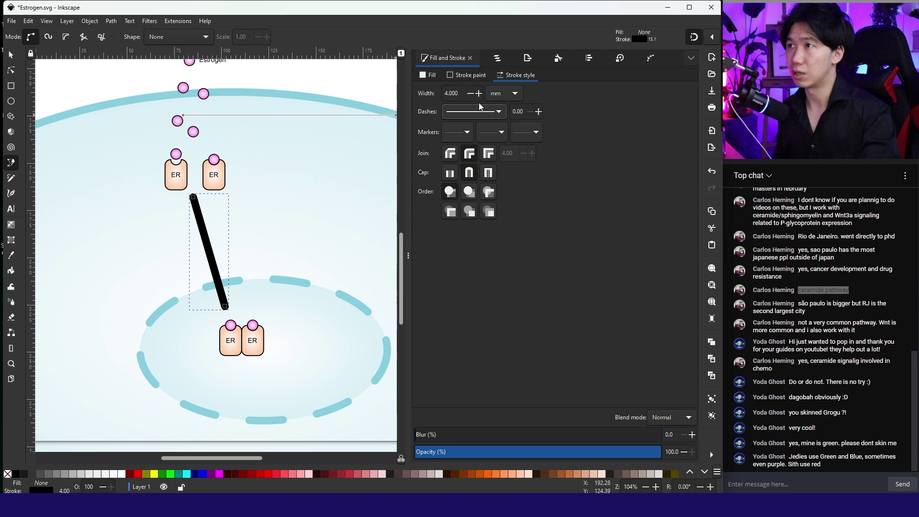
- Reduce the connecting line's stroke width to 0.5 mm
{"action": "left_click", "coordinate": [470, 94]}
{"action": "left_click", "coordinate": [470, 94]}
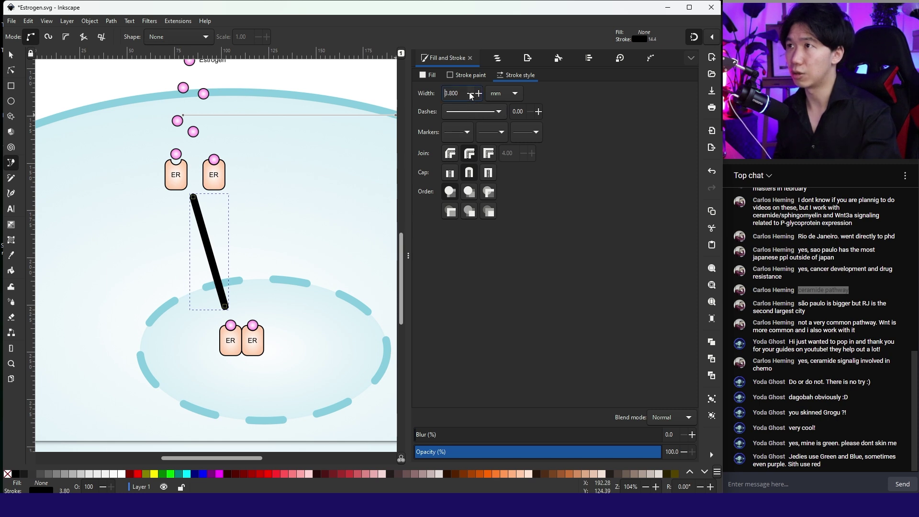
{"action": "left_click", "coordinate": [470, 94]}
{"action": "left_click", "coordinate": [470, 93]}
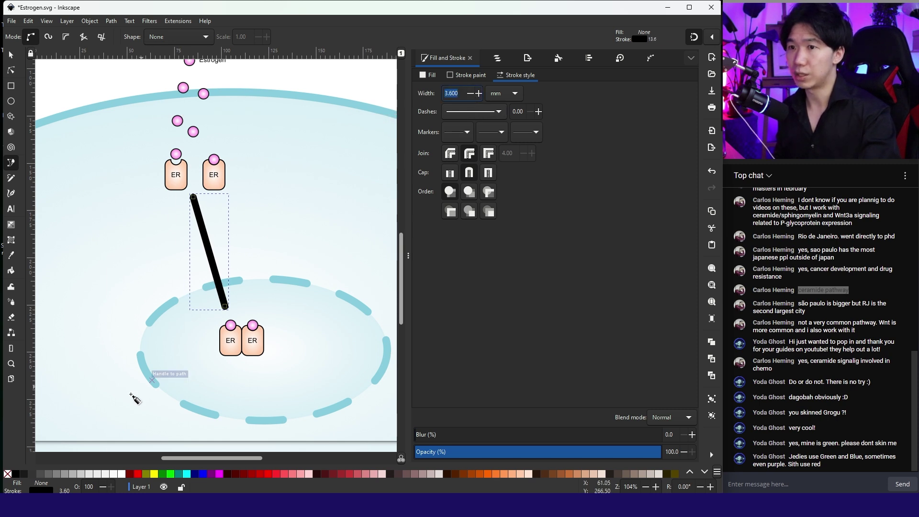
{"action": "right_click", "coordinate": [71, 490]}
{"action": "left_click", "coordinate": [94, 424]}
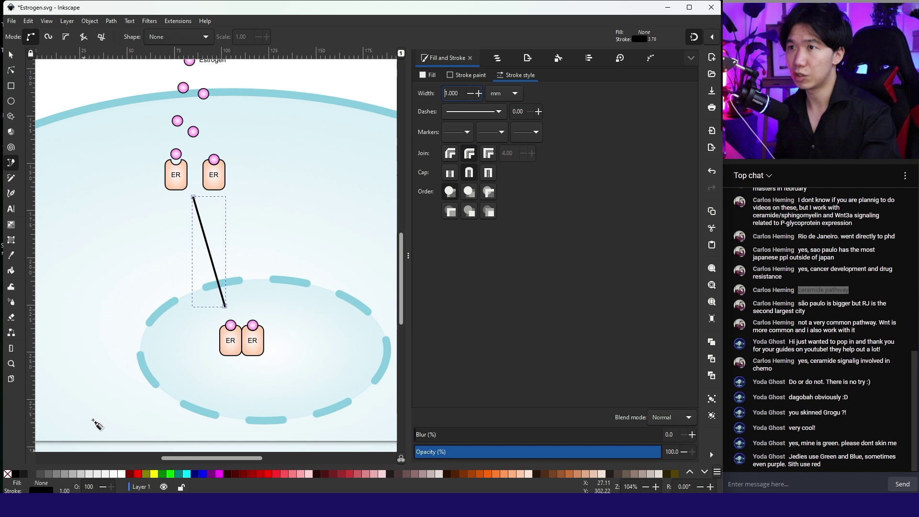
{"action": "right_click", "coordinate": [71, 483]}
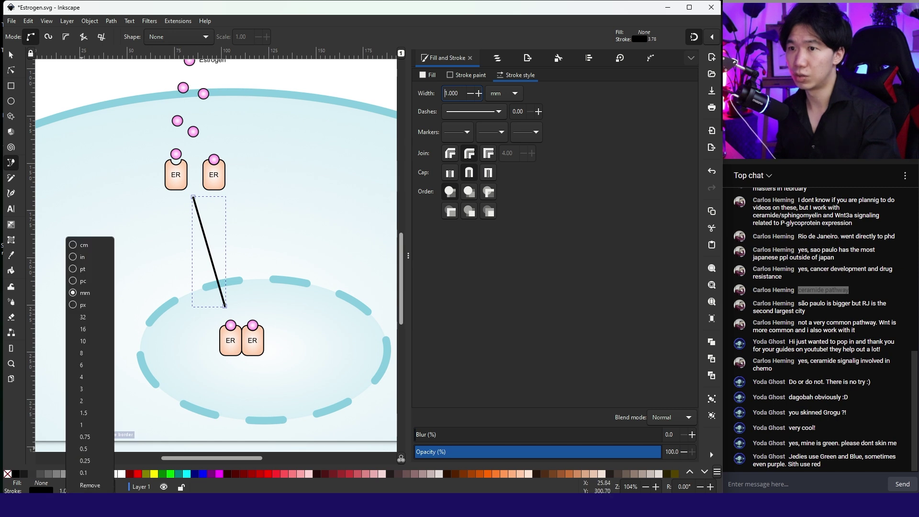
{"action": "left_click", "coordinate": [92, 448]}
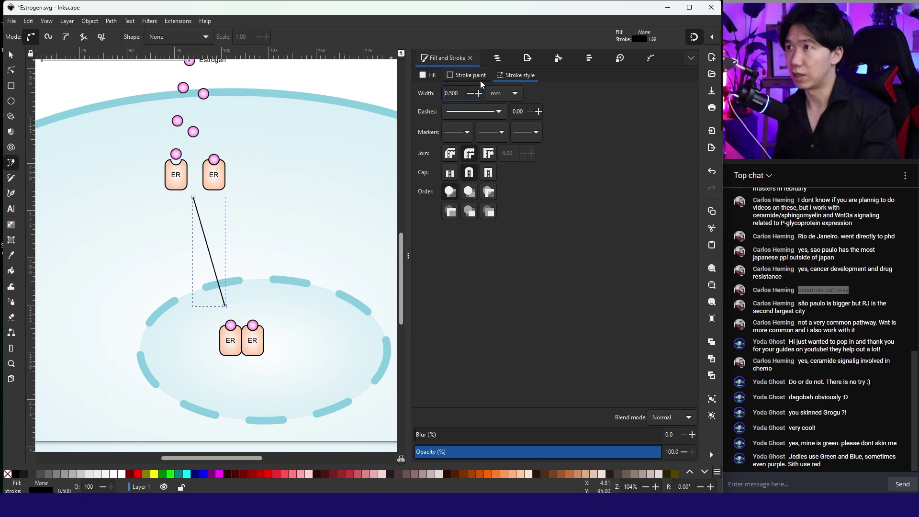
- Add a slender swept-back arrowhead as the connecting line's end marker, after trying the filled triangle
{"action": "left_click", "coordinate": [536, 132]}
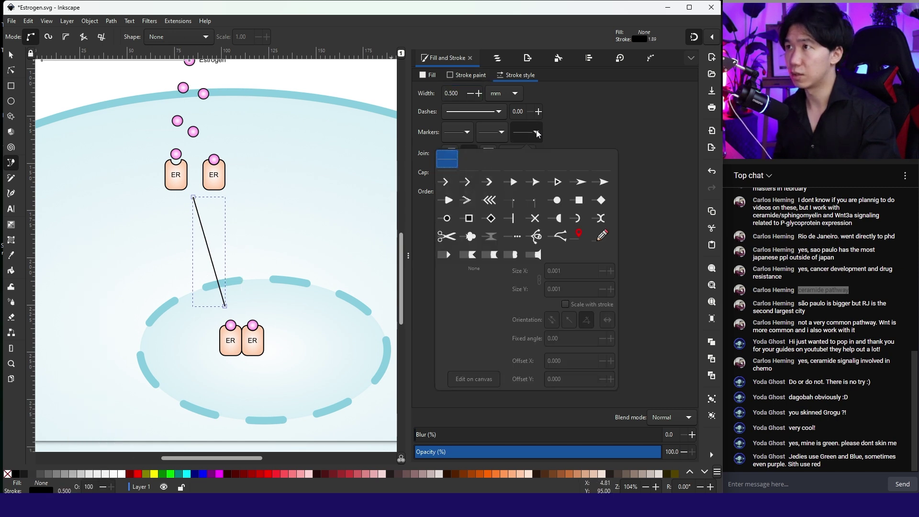
{"action": "left_click", "coordinate": [512, 182]}
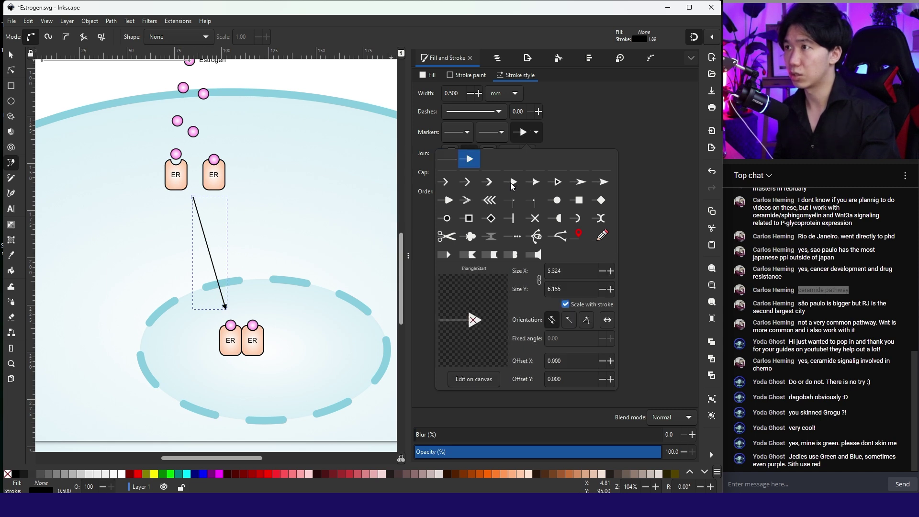
{"action": "left_click", "coordinate": [580, 184]}
{"action": "left_click", "coordinate": [303, 178]}
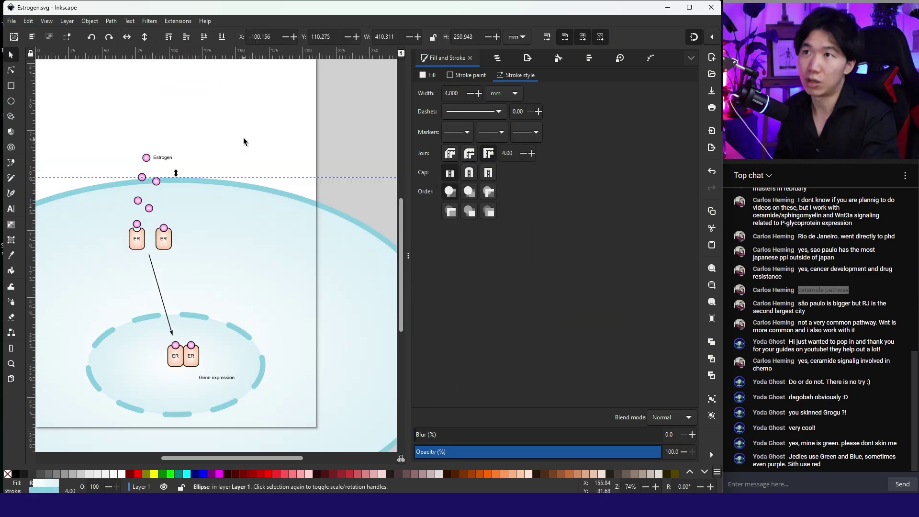
- Show the page grid as a drawing aid for a new shape in the empty area above the cell
{"action": "left_click", "coordinate": [233, 113]}
{"action": "scroll", "coordinate": [233, 114], "scroll_direction": "up", "scroll_amount": 2}
{"action": "key", "text": "r"}
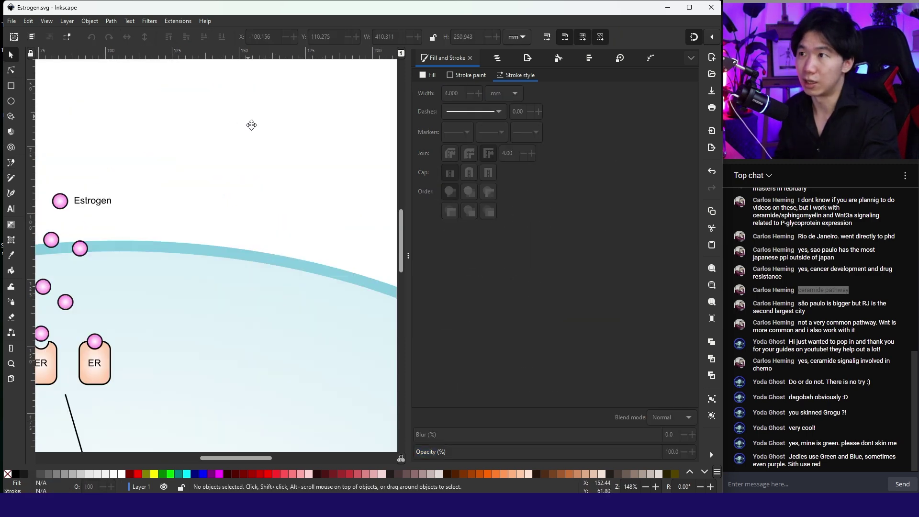
{"action": "left_click", "coordinate": [46, 21]}
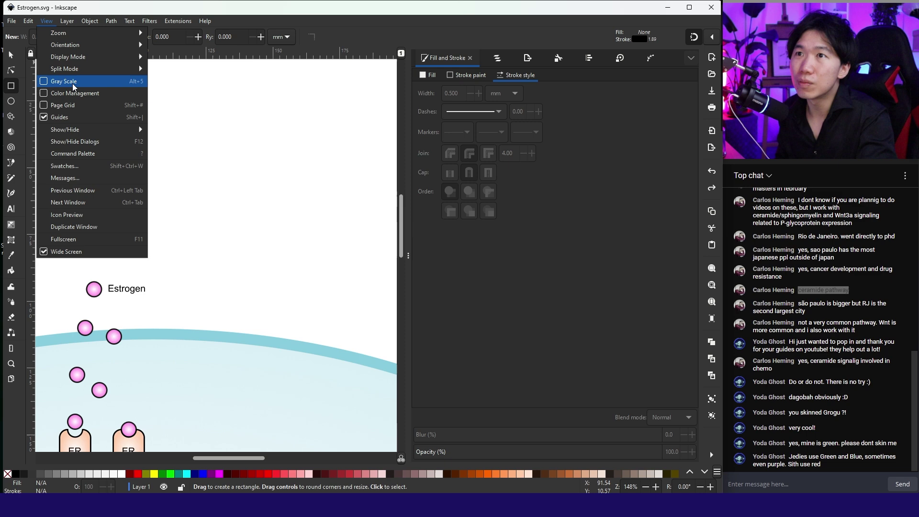
{"action": "left_click", "coordinate": [78, 104]}
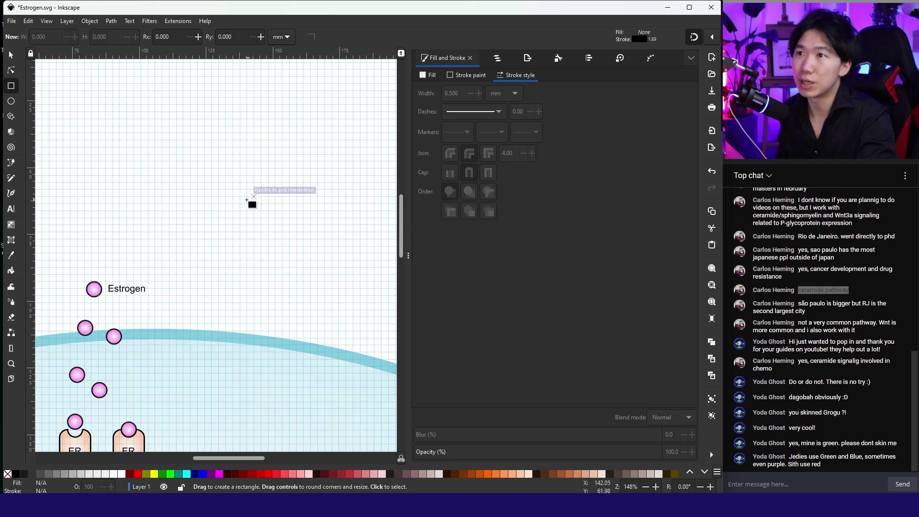
{"action": "scroll", "coordinate": [254, 199], "scroll_direction": "up", "scroll_amount": 2}
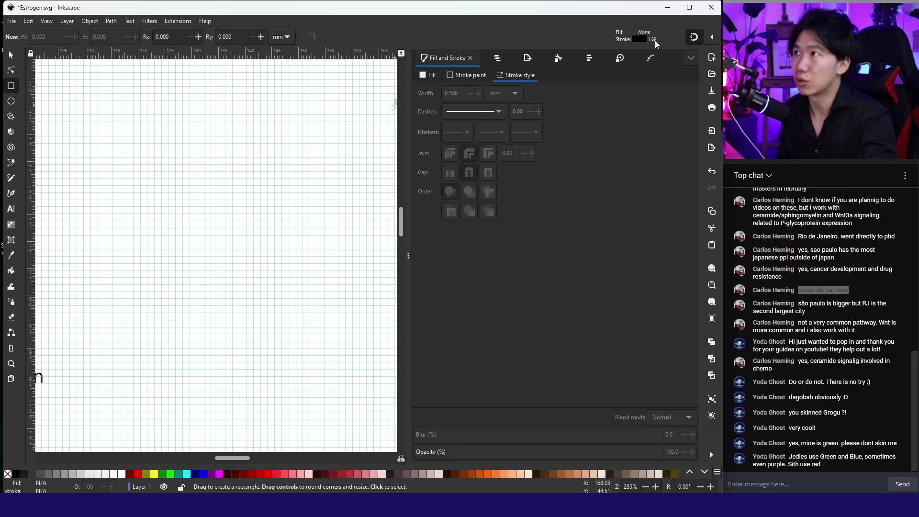
{"action": "left_click", "coordinate": [695, 37]}
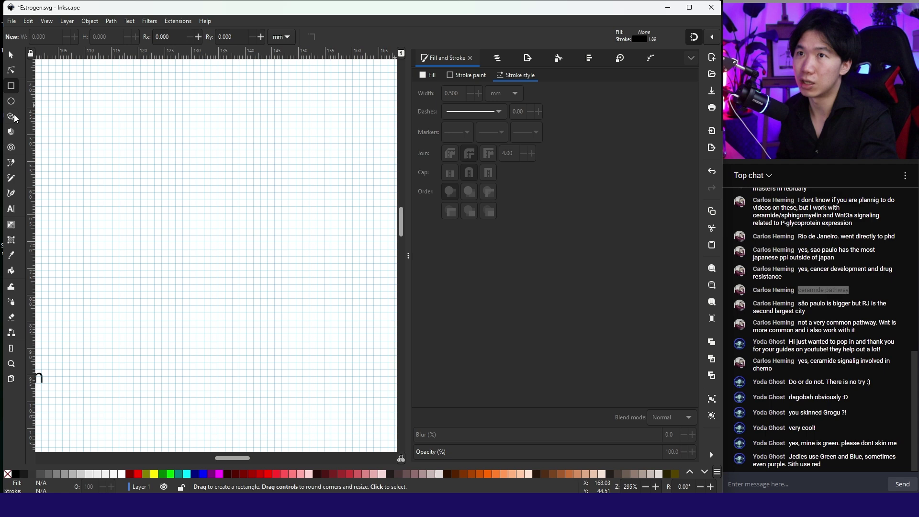
- Draw a closed slanted parallelogram with the pen on the grid above the cell, about 10 mm wide and 11 mm tall
{"action": "left_click", "coordinate": [11, 163]}
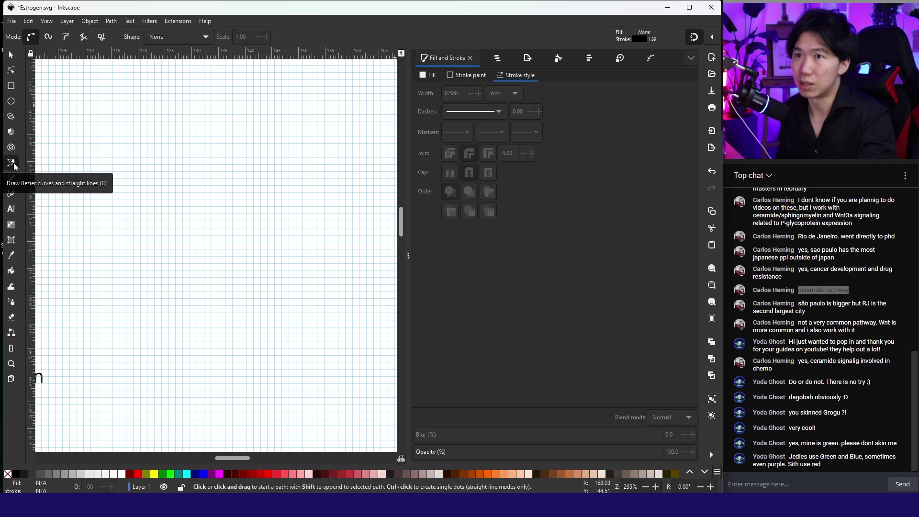
{"action": "left_click", "coordinate": [190, 171]}
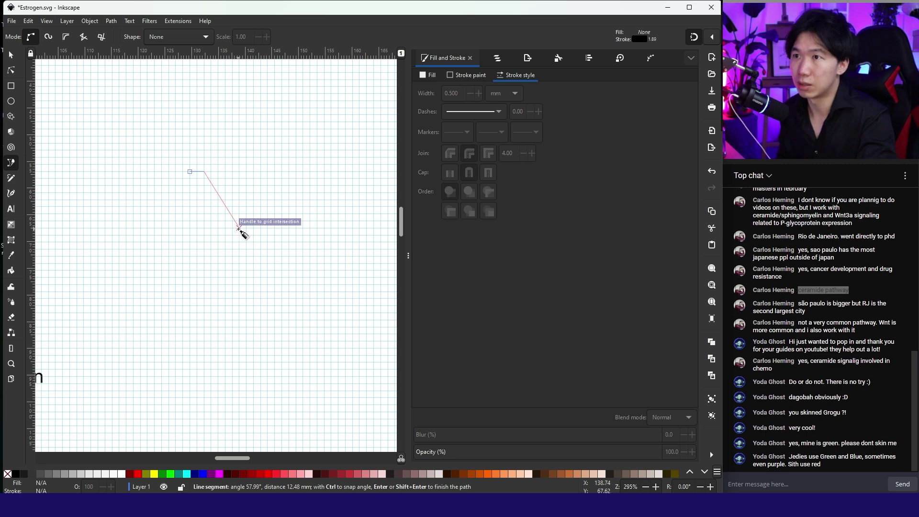
{"action": "left_click", "coordinate": [239, 228]}
{"action": "left_click", "coordinate": [225, 227]}
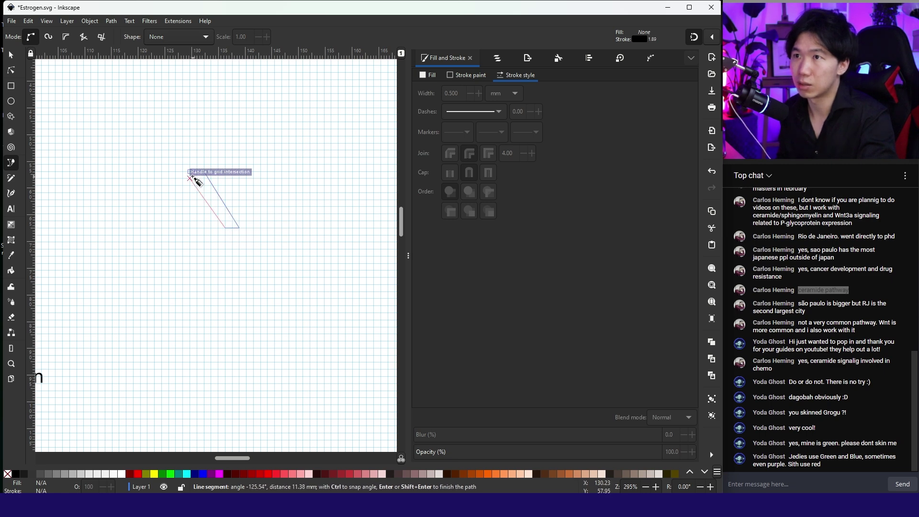
{"action": "left_click", "coordinate": [190, 172]}
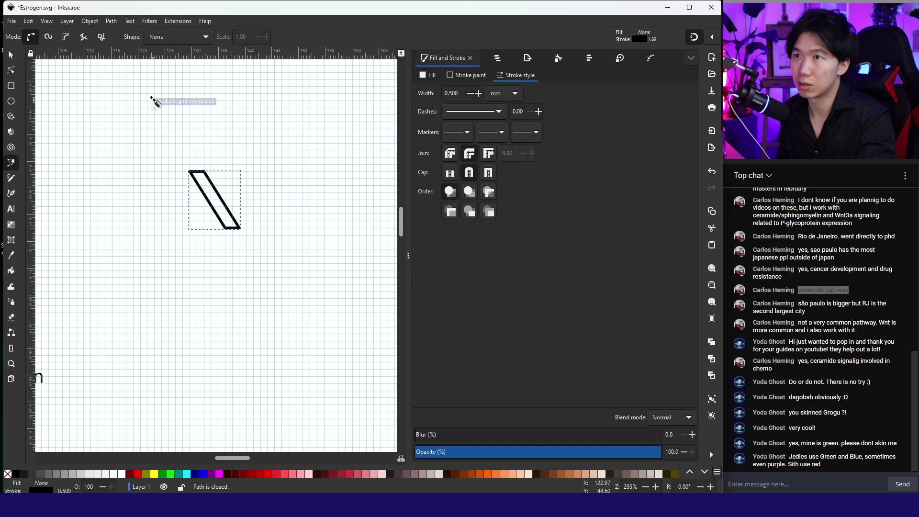
- Make the parallelogram's two upper nodes and two lower nodes auto-smooth
{"action": "scroll", "coordinate": [212, 181], "scroll_direction": "up", "scroll_amount": 1}
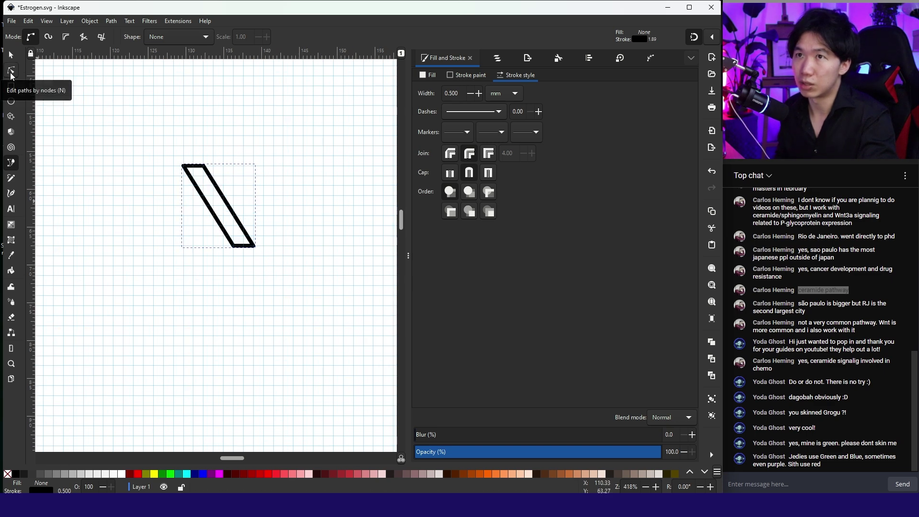
{"action": "left_click", "coordinate": [11, 72]}
{"action": "left_click_drag", "start_coordinate": [167, 156], "coordinate": [241, 177]}
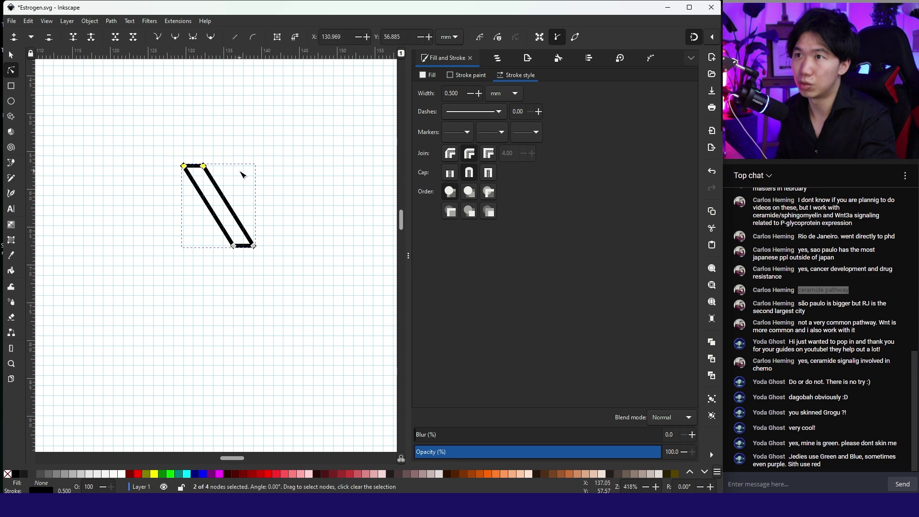
{"action": "left_click", "coordinate": [210, 37]}
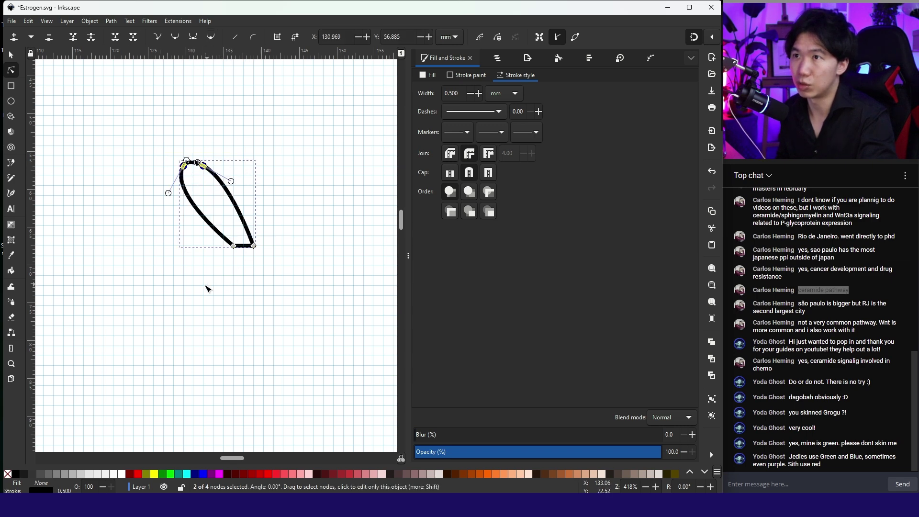
{"action": "left_click_drag", "start_coordinate": [205, 285], "coordinate": [277, 231]}
{"action": "left_click", "coordinate": [211, 37]}
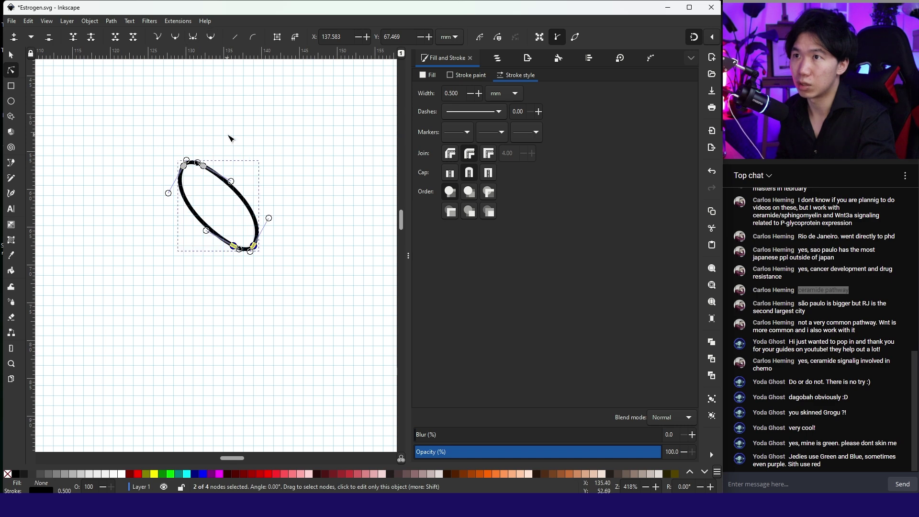
- Flatten the shape's upper edge, turn its upper-left node into a corner, and pull that node's outer handle inward along the edge
{"action": "scroll", "coordinate": [214, 231], "scroll_direction": "up", "scroll_amount": 2}
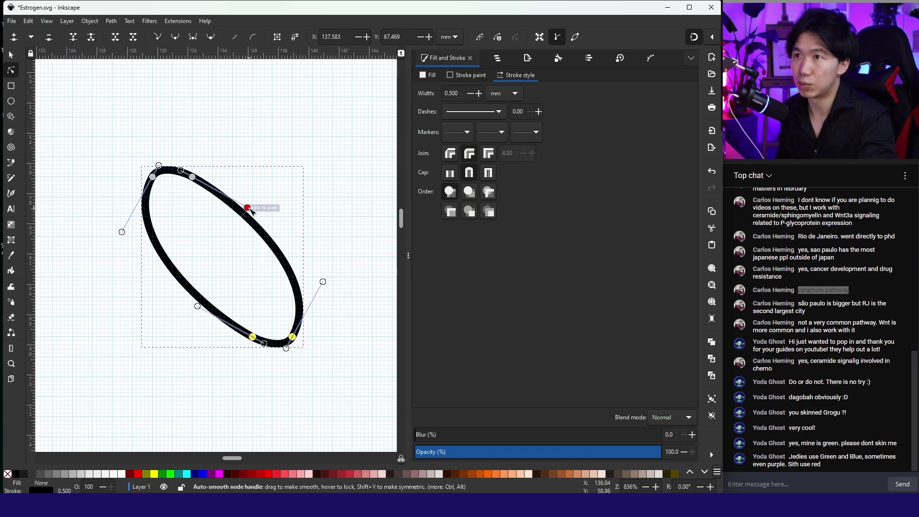
{"action": "left_click_drag", "start_coordinate": [247, 207], "coordinate": [108, 185]}
{"action": "left_click_drag", "start_coordinate": [161, 200], "coordinate": [169, 197]}
{"action": "key", "text": "ctrl+z"}
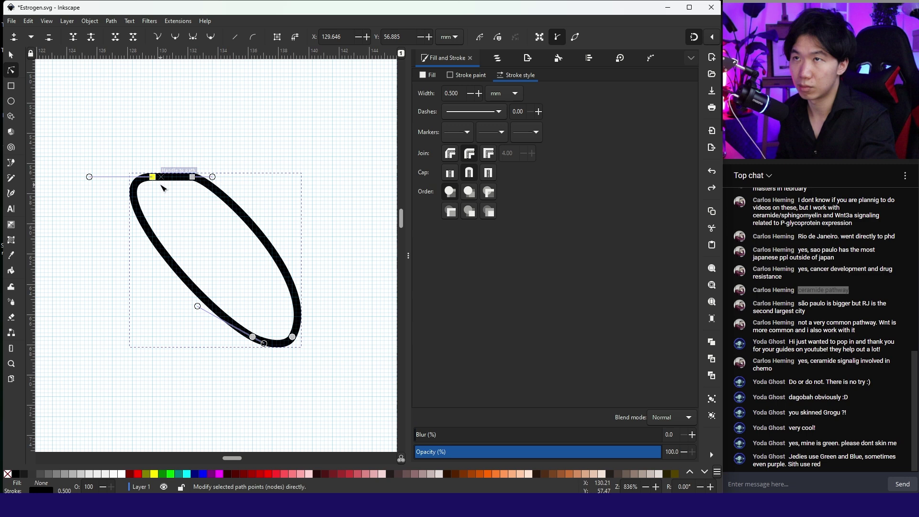
{"action": "left_click", "coordinate": [157, 39]}
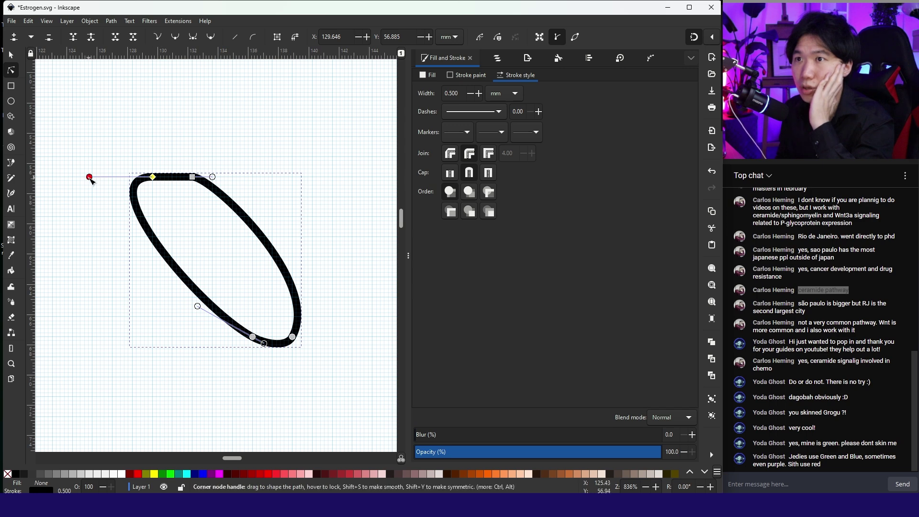
{"action": "left_click_drag", "start_coordinate": [88, 177], "coordinate": [197, 180]}
- Adjust the lower nodes' handles to flatten the bottom edge and bend both long sides into matching S-curves, then deselect the shape
{"action": "left_click_drag", "start_coordinate": [197, 306], "coordinate": [272, 337]}
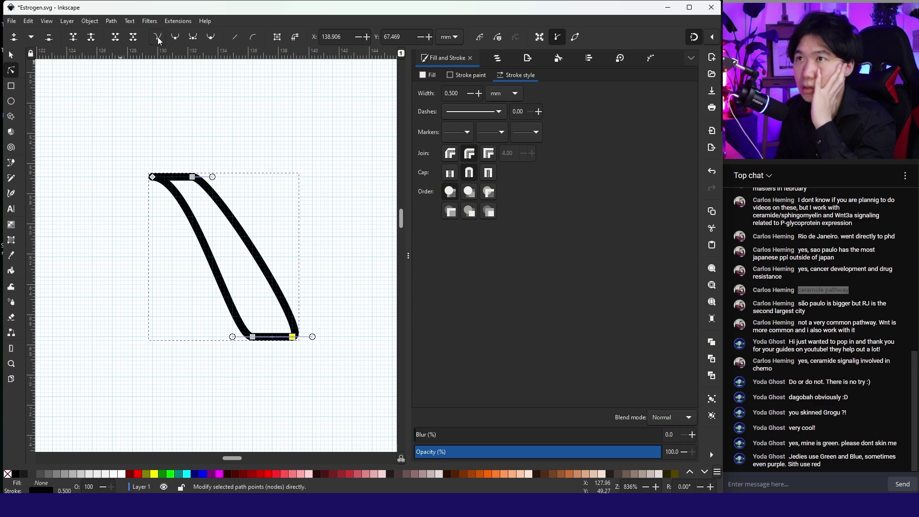
{"action": "left_click_drag", "start_coordinate": [312, 336], "coordinate": [274, 339]}
{"action": "left_click", "coordinate": [253, 336]}
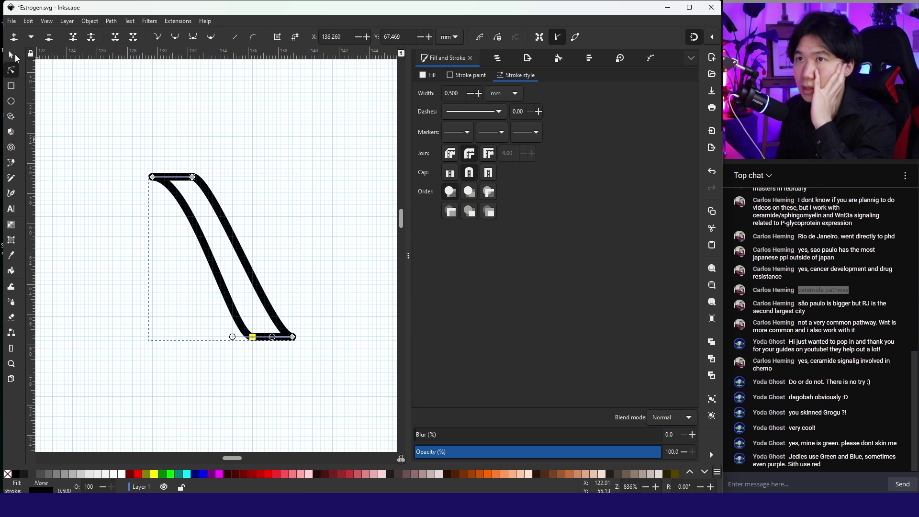
{"action": "left_click", "coordinate": [12, 56]}
{"action": "left_click", "coordinate": [84, 85]}
{"action": "key", "text": "space"}
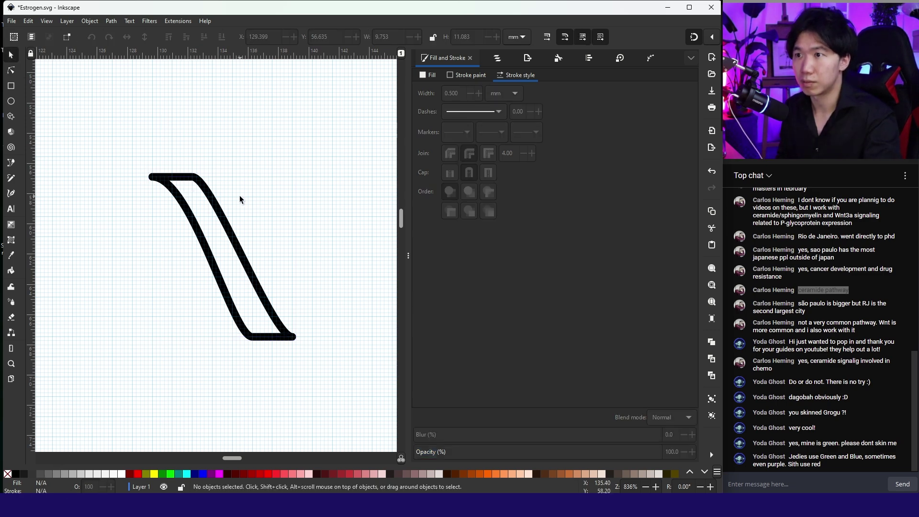
- Fill the S-curved strip with light blue from the color palette
{"action": "left_click", "coordinate": [214, 207]}
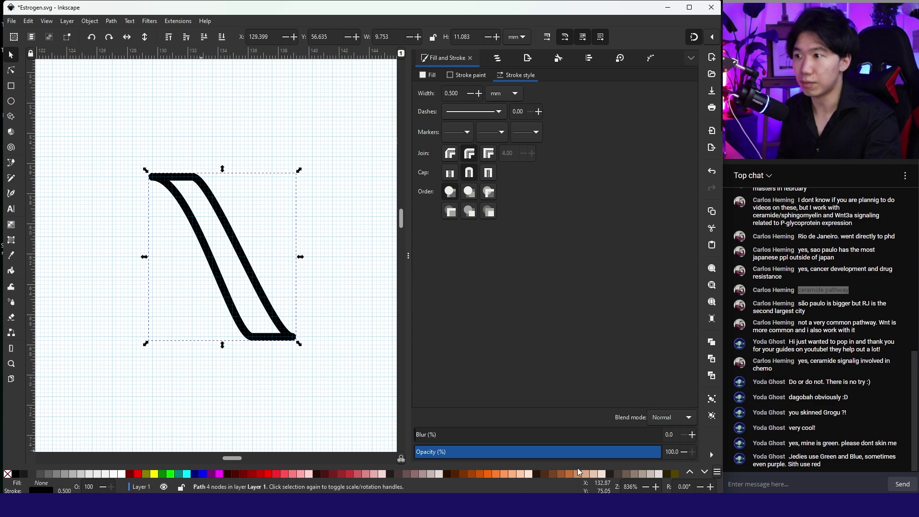
{"action": "left_click", "coordinate": [705, 473]}
{"action": "left_click", "coordinate": [706, 473]}
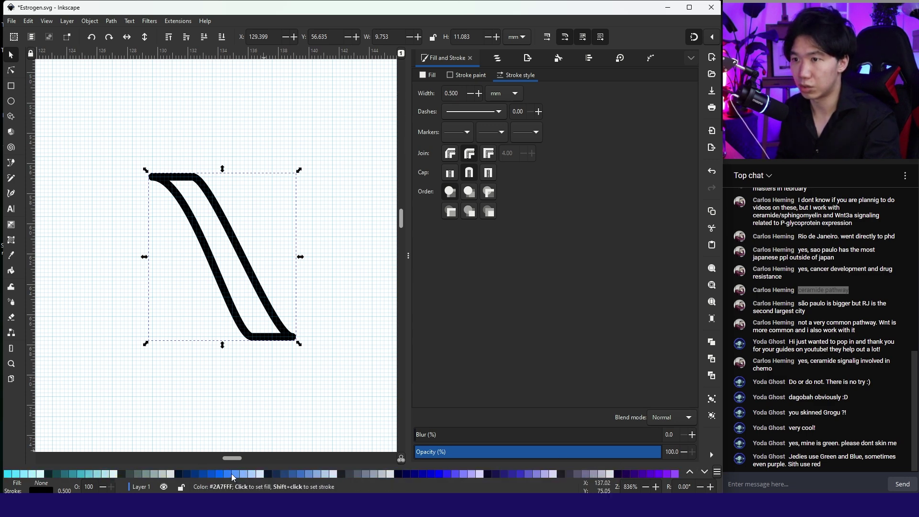
{"action": "left_click", "coordinate": [246, 473]}
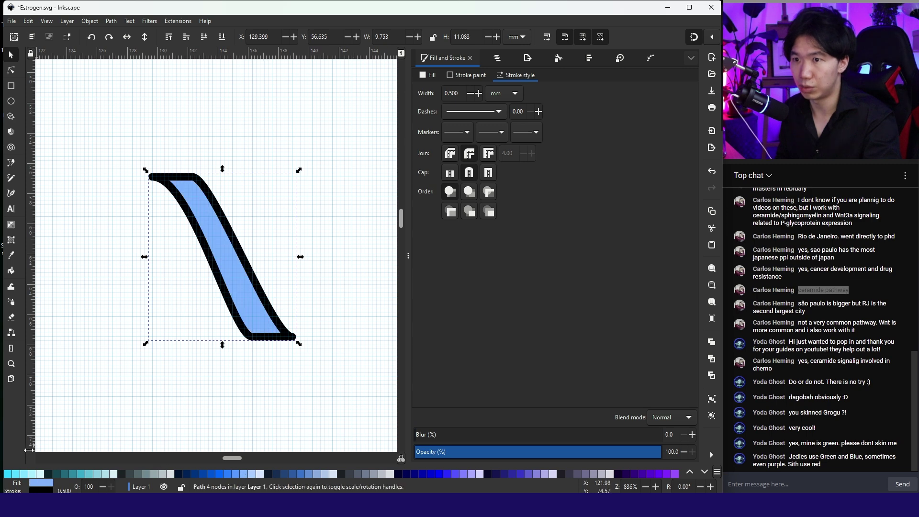
{"action": "left_click", "coordinate": [689, 472]}
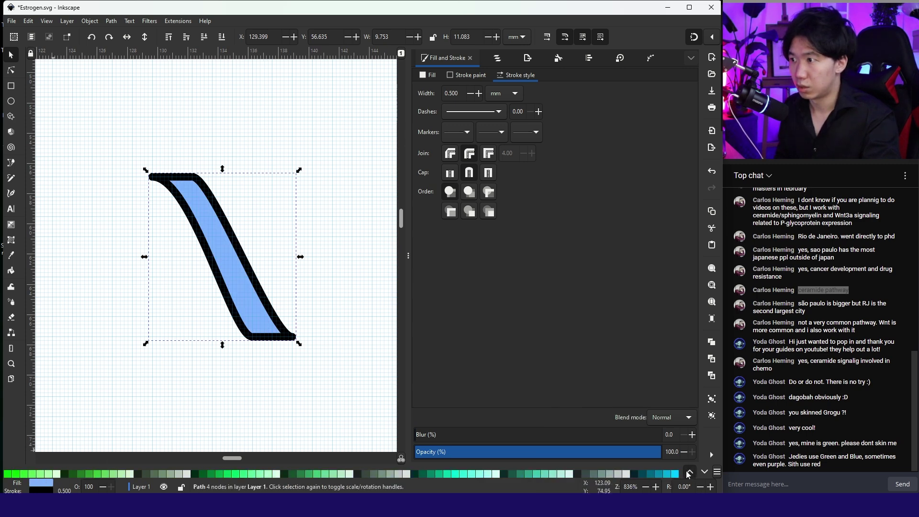
{"action": "left_click", "coordinate": [690, 472]}
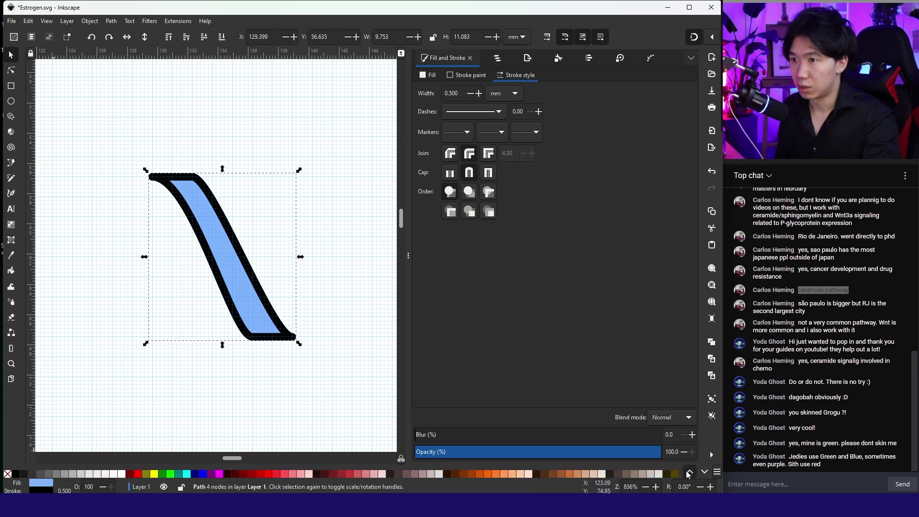
- Remove the blue strip's outline and shorten the handles of its upper-left and lower-right nodes along the horizontal edges
{"action": "left_click", "coordinate": [7, 475], "text": "shift"}
{"action": "left_click", "coordinate": [302, 260]}
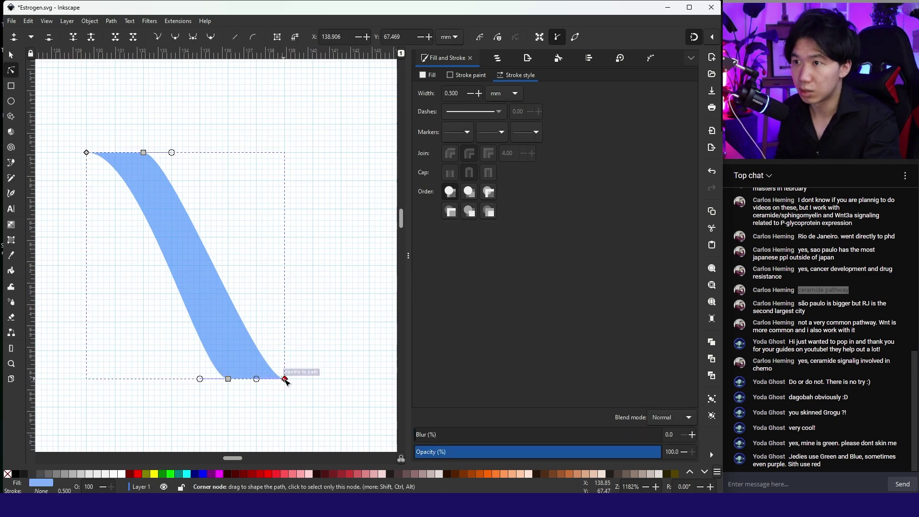
{"action": "mouse_move", "coordinate": [284, 378]}
{"action": "left_mouse_down"}
{"action": "mouse_move", "coordinate": [296, 375]}
{"action": "mouse_move", "coordinate": [286, 380]}
{"action": "left_mouse_up"}
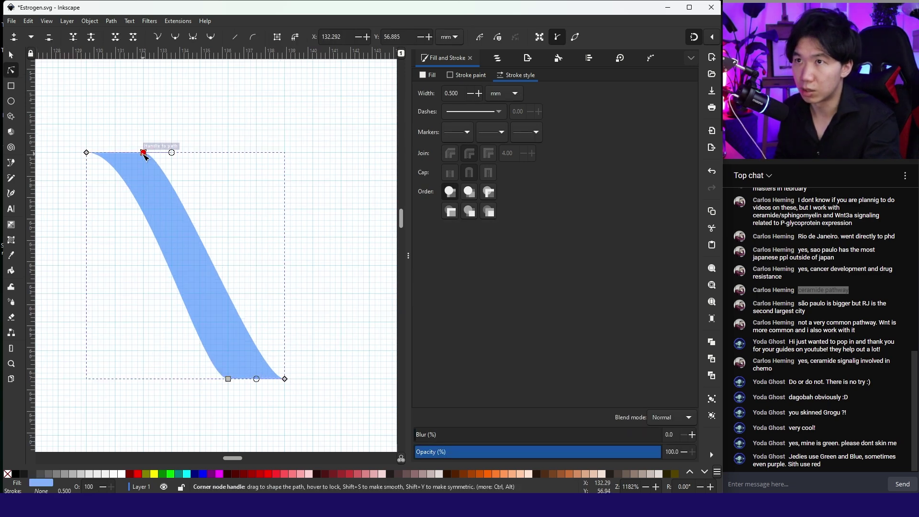
{"action": "left_click_drag", "start_coordinate": [144, 153], "coordinate": [116, 153]}
{"action": "left_click", "coordinate": [107, 111]}
{"action": "left_click", "coordinate": [10, 54]}
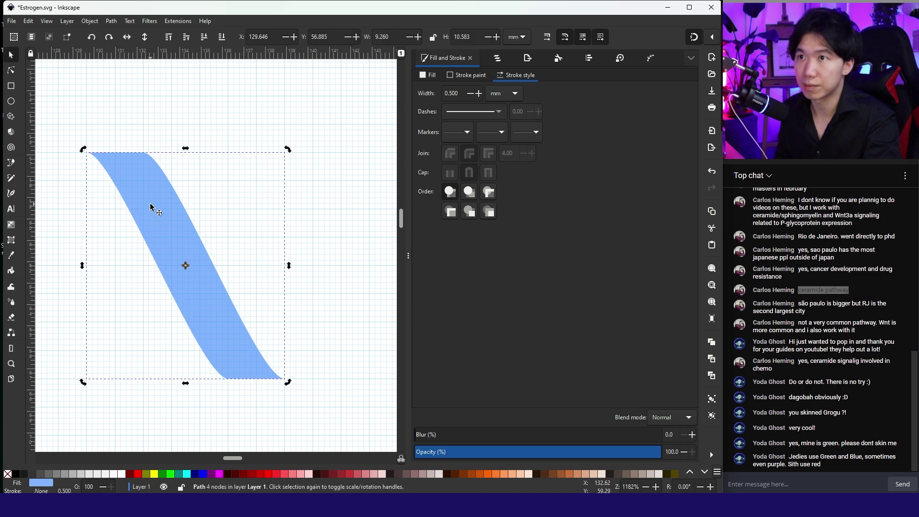
- Duplicate the strip, place the copy to the left of the original at the same height, and flip it horizontally
{"action": "left_click", "coordinate": [144, 214]}
{"action": "scroll", "coordinate": [173, 229], "scroll_direction": "down", "scroll_amount": 3}
{"action": "key", "text": "ctrl+c"}
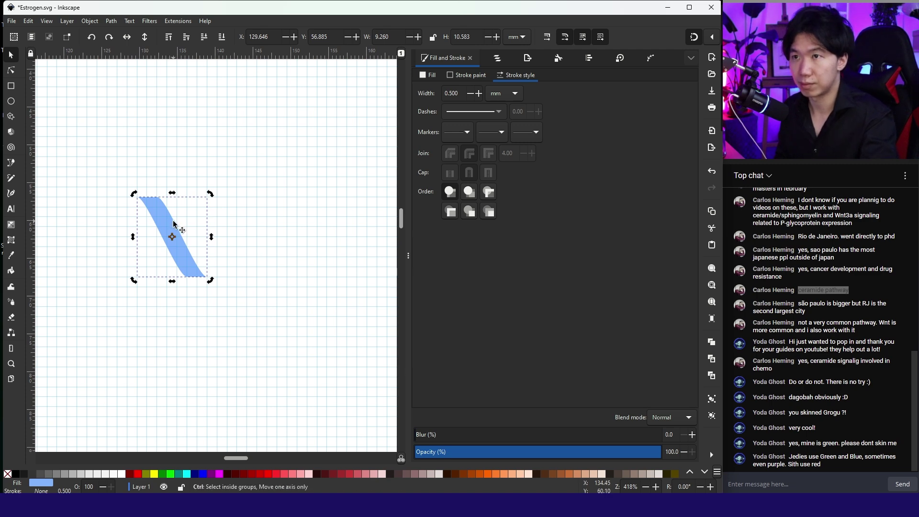
{"action": "key", "text": "ctrl+v"}
{"action": "left_click_drag", "start_coordinate": [179, 228], "coordinate": [134, 248]}
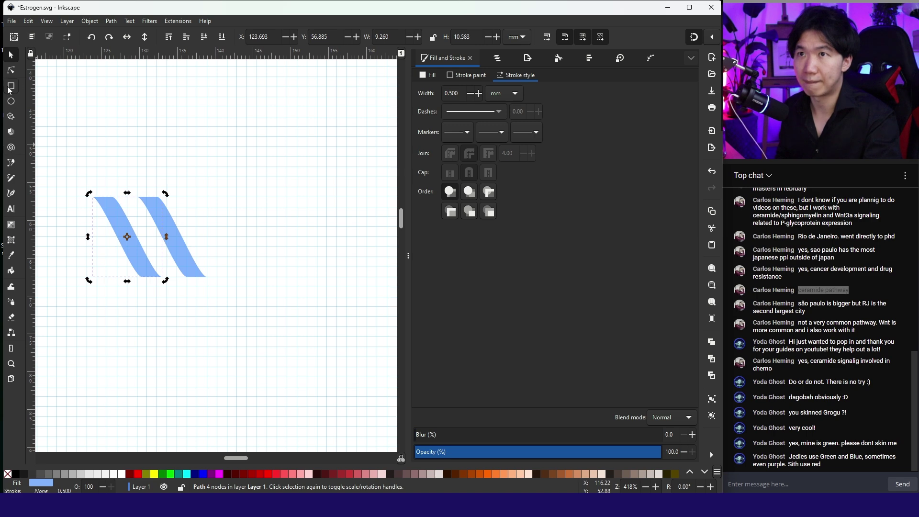
{"action": "left_click", "coordinate": [127, 37]}
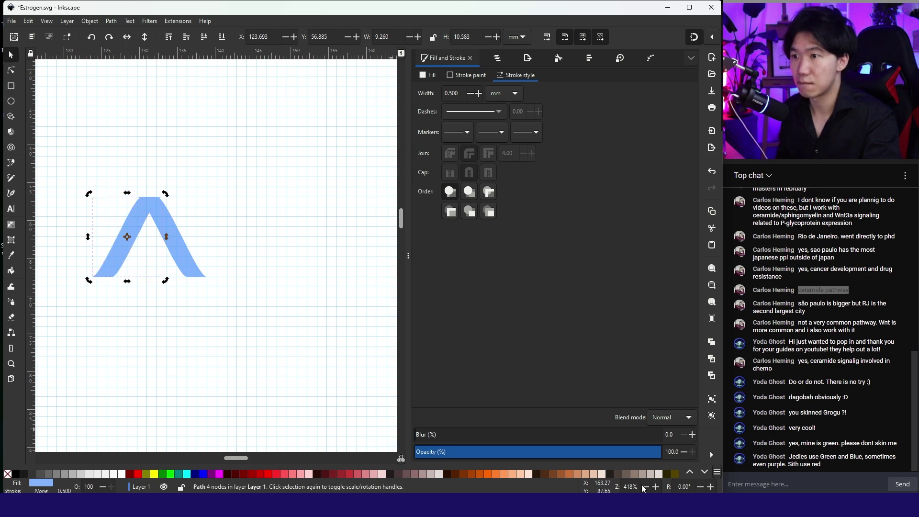
- Fill the flipped strip with dark blue from the palette and shift it slightly left so the strips overlap only at their upper ends
{"action": "left_click", "coordinate": [705, 473]}
{"action": "left_click", "coordinate": [706, 473]}
{"action": "left_click", "coordinate": [705, 473]}
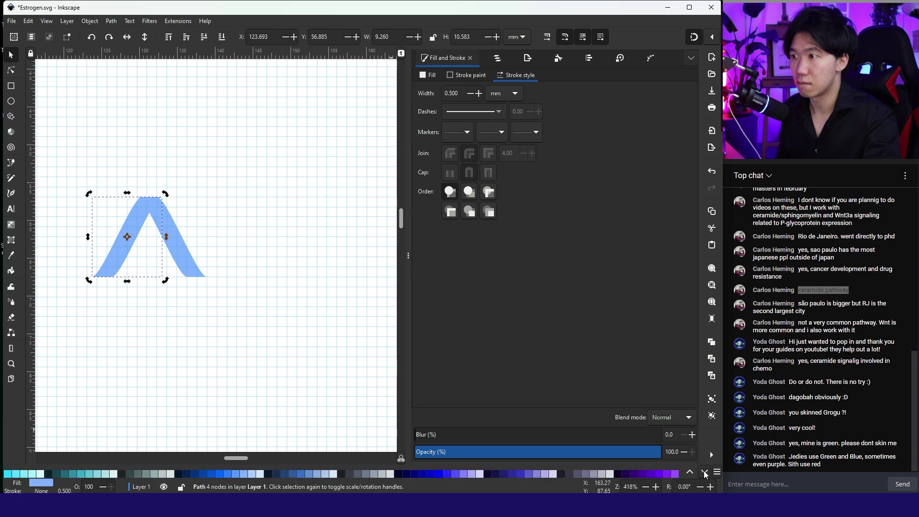
{"action": "left_click", "coordinate": [227, 473]}
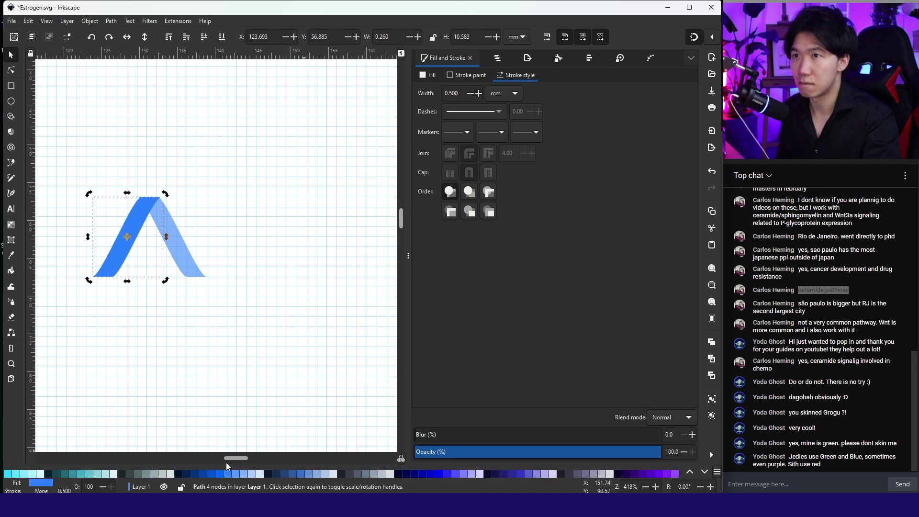
{"action": "left_click", "coordinate": [214, 471]}
{"action": "scroll", "coordinate": [105, 202], "scroll_direction": "up", "scroll_amount": 2}
{"action": "left_click_drag", "start_coordinate": [180, 208], "coordinate": [171, 212]}
{"action": "scroll", "coordinate": [222, 170], "scroll_direction": "down", "scroll_amount": 3}
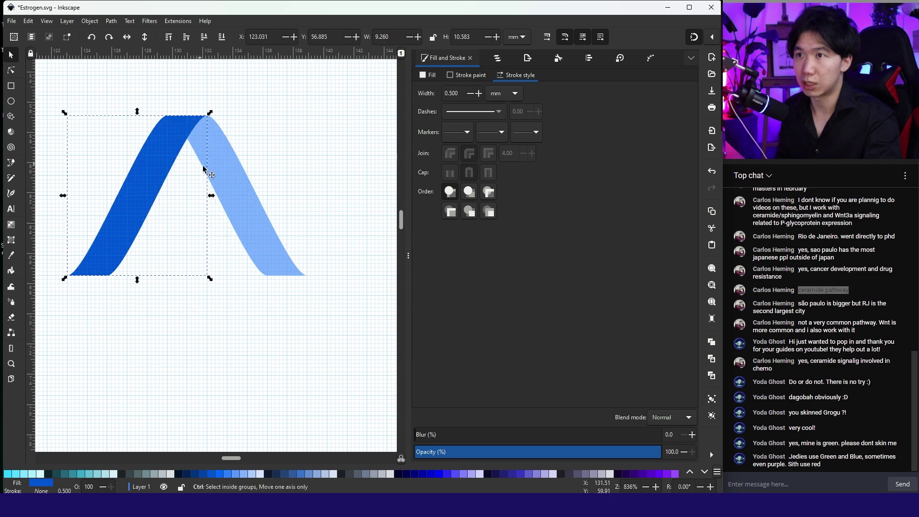
- Group the two strips, duplicate the group, and place the copy about 4 mm to the right at the same height
{"action": "left_click_drag", "start_coordinate": [133, 129], "coordinate": [296, 243]}
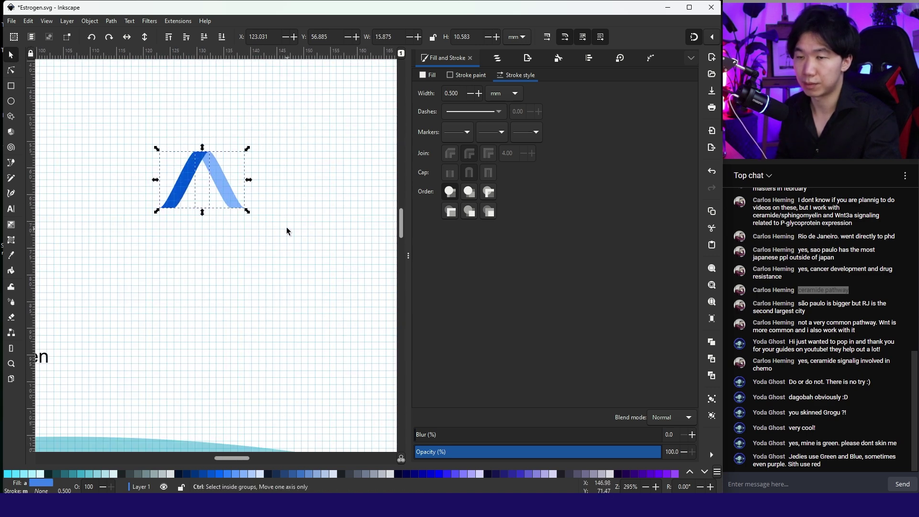
{"action": "key", "text": "ctrl+g"}
{"action": "key", "text": "ctrl+d"}
{"action": "left_click_drag", "start_coordinate": [190, 174], "coordinate": [224, 170]}
{"action": "mouse_move", "coordinate": [123, 137]}
{"action": "left_mouse_down"}
{"action": "mouse_move", "coordinate": [329, 208]}
{"action": "mouse_move", "coordinate": [325, 218]}
{"action": "left_mouse_up"}
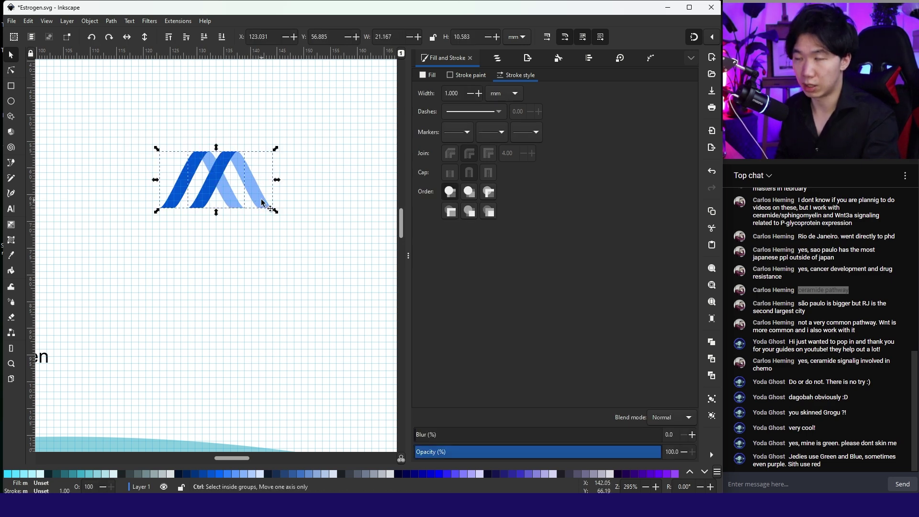
{"action": "left_click", "coordinate": [260, 147]}
{"action": "scroll", "coordinate": [232, 171], "scroll_direction": "up", "scroll_amount": 2}
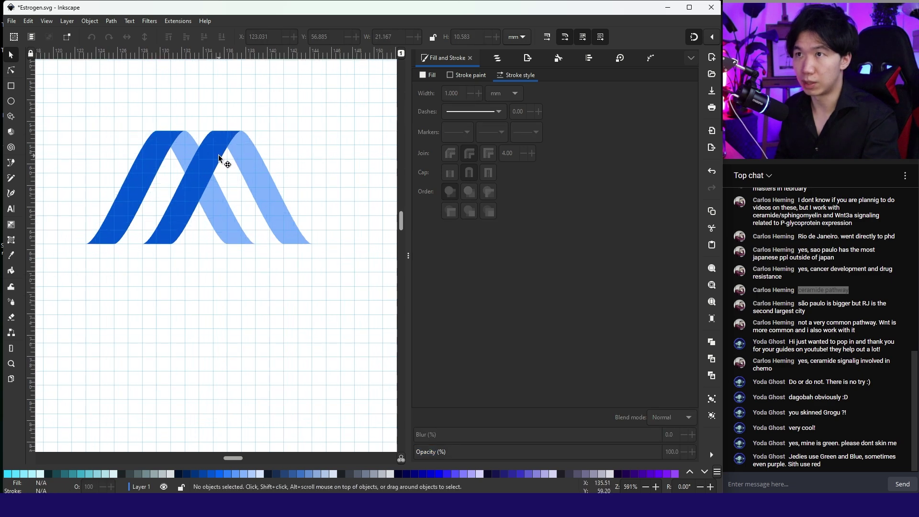
{"action": "left_click_drag", "start_coordinate": [218, 154], "coordinate": [207, 154]}
{"action": "left_click", "coordinate": [115, 111]}
- Group the two overlapping strip pairs, then duplicate the group and align the copy beside it about 14 mm to the right
{"action": "left_click_drag", "start_coordinate": [114, 111], "coordinate": [402, 299]}
{"action": "scroll", "coordinate": [316, 279], "scroll_direction": "down", "scroll_amount": 2}
{"action": "left_click_drag", "start_coordinate": [168, 165], "coordinate": [351, 294]}
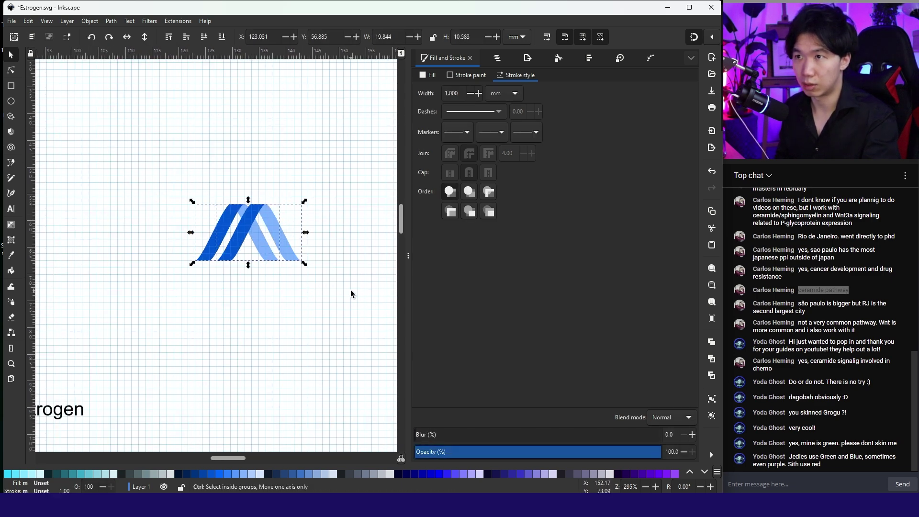
{"action": "key", "text": "ctrl+g"}
{"action": "key", "text": "ctrl+c"}
{"action": "key", "text": "ctrl+v"}
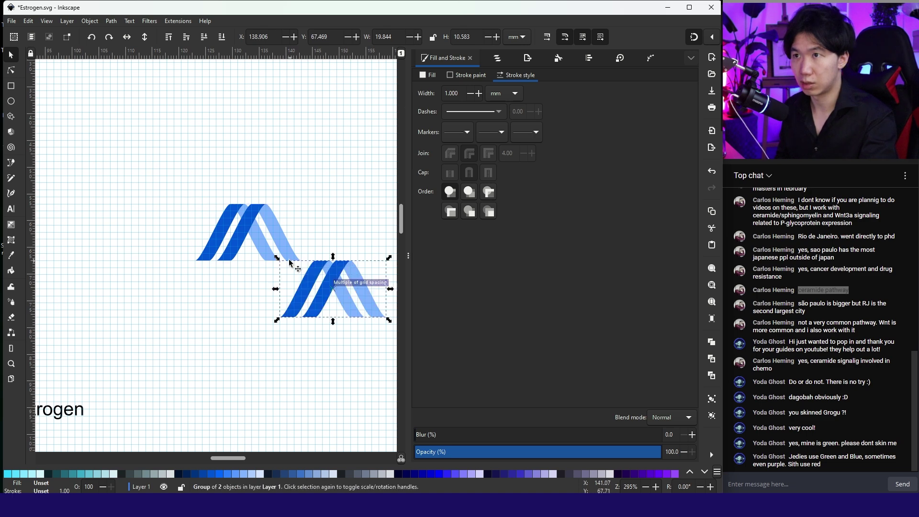
{"action": "left_click_drag", "start_coordinate": [337, 291], "coordinate": [327, 223]}
{"action": "left_click", "coordinate": [309, 284]}
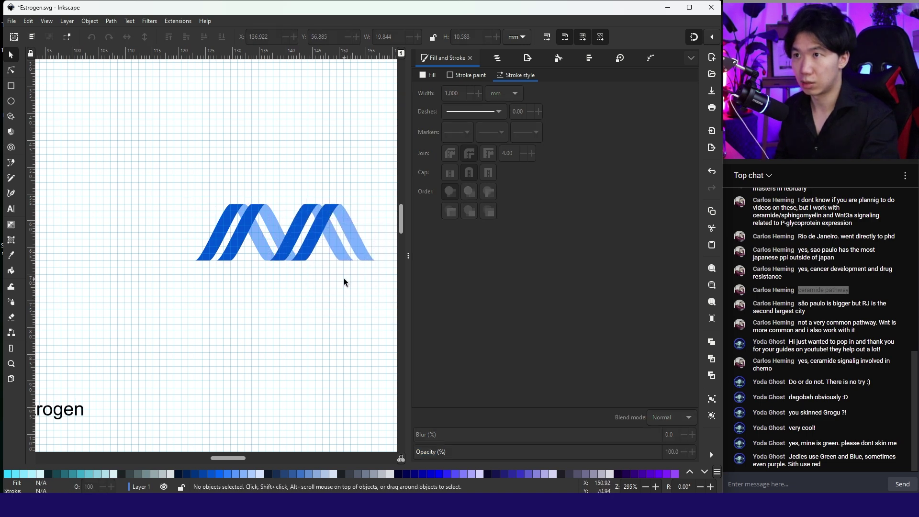
- Duplicate both helix segments and align the copies at the right end to make a continuous four-segment strand
{"action": "left_click_drag", "start_coordinate": [344, 278], "coordinate": [260, 293]}
{"action": "left_click_drag", "start_coordinate": [109, 185], "coordinate": [356, 312]}
{"action": "key", "text": "ctrl+c"}
{"action": "key", "text": "ctrl+v"}
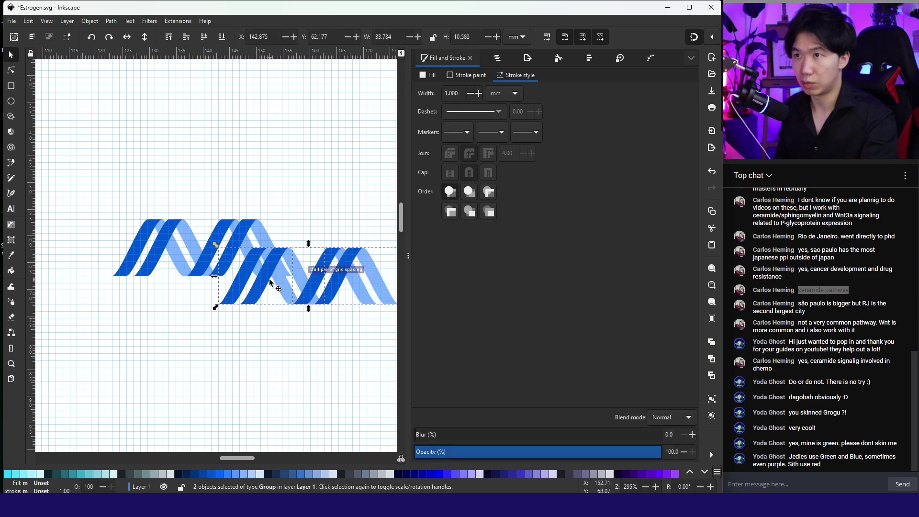
{"action": "left_click_drag", "start_coordinate": [268, 277], "coordinate": [314, 244]}
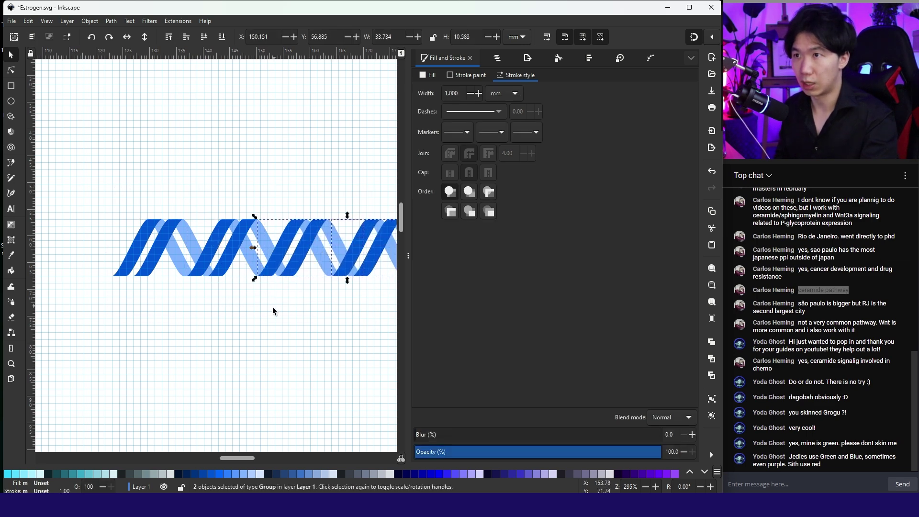
{"action": "left_click", "coordinate": [283, 319]}
- Group the four helix segments and move the strand into the dashed nucleus below the ER pair
{"action": "scroll", "coordinate": [283, 319], "scroll_direction": "down", "scroll_amount": 3}
{"action": "left_click_drag", "start_coordinate": [195, 250], "coordinate": [372, 323]}
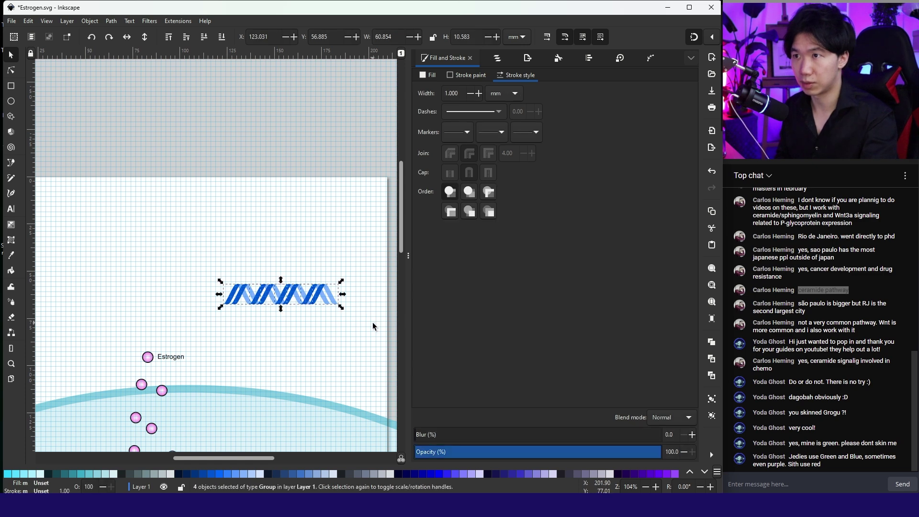
{"action": "scroll", "coordinate": [317, 352], "scroll_direction": "down", "scroll_amount": 2}
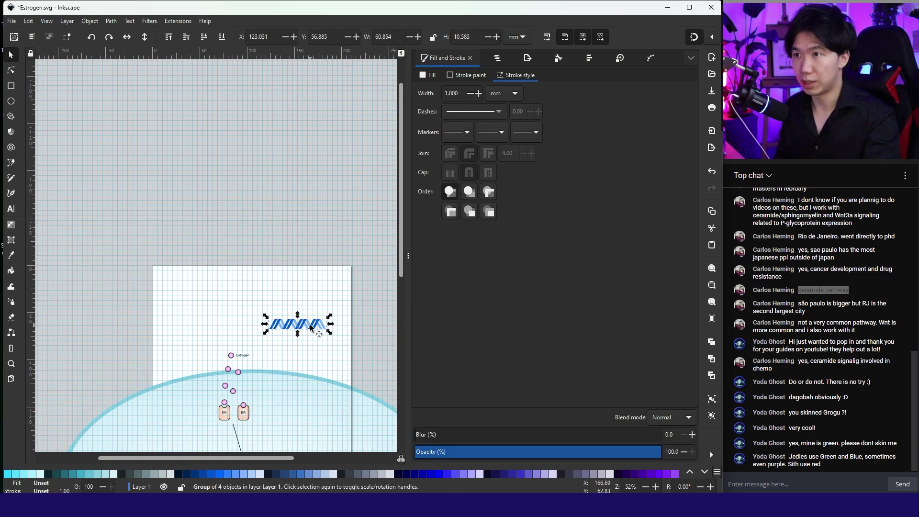
{"action": "left_click_drag", "start_coordinate": [315, 328], "coordinate": [313, 394]}
{"action": "left_click_drag", "start_coordinate": [314, 383], "coordinate": [282, 359]}
{"action": "scroll", "coordinate": [342, 224], "scroll_direction": "down", "scroll_amount": 2}
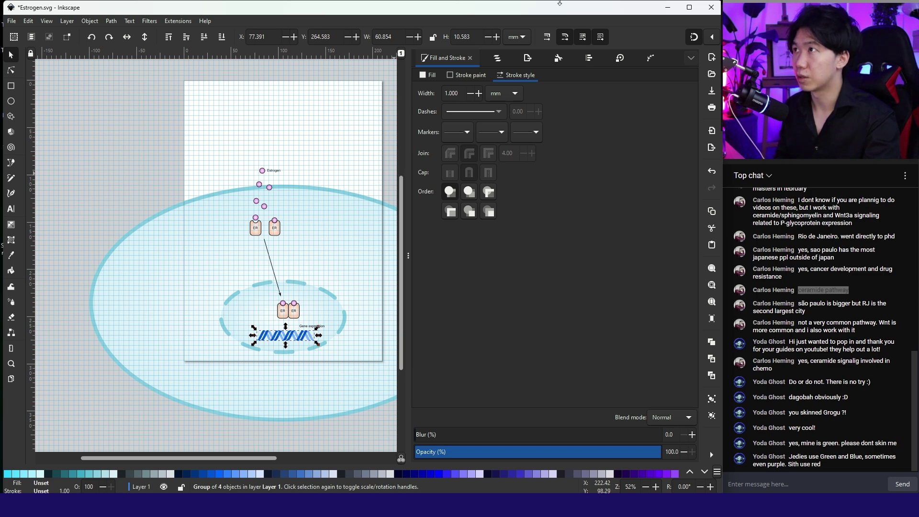
- Hide the page grid and scale the DNA strand down proportionally to about 33 mm wide
{"action": "left_click", "coordinate": [90, 21]}
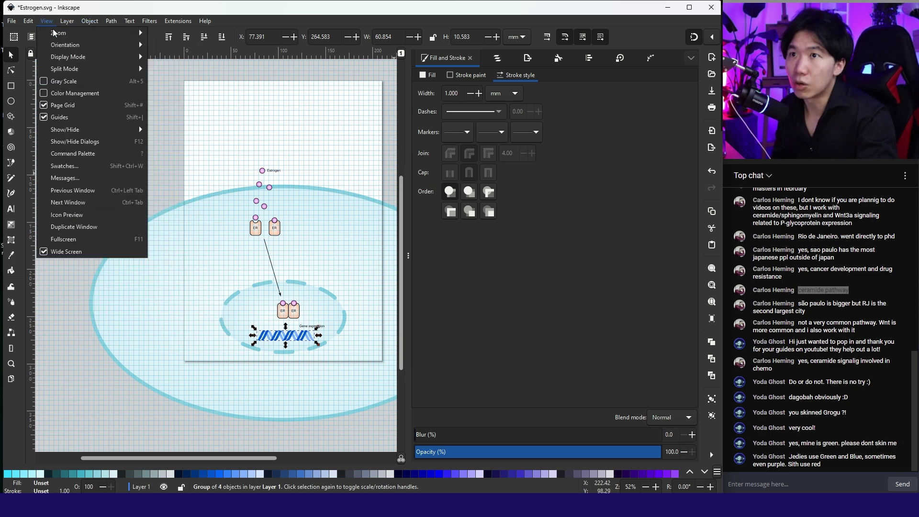
{"action": "left_click", "coordinate": [64, 107]}
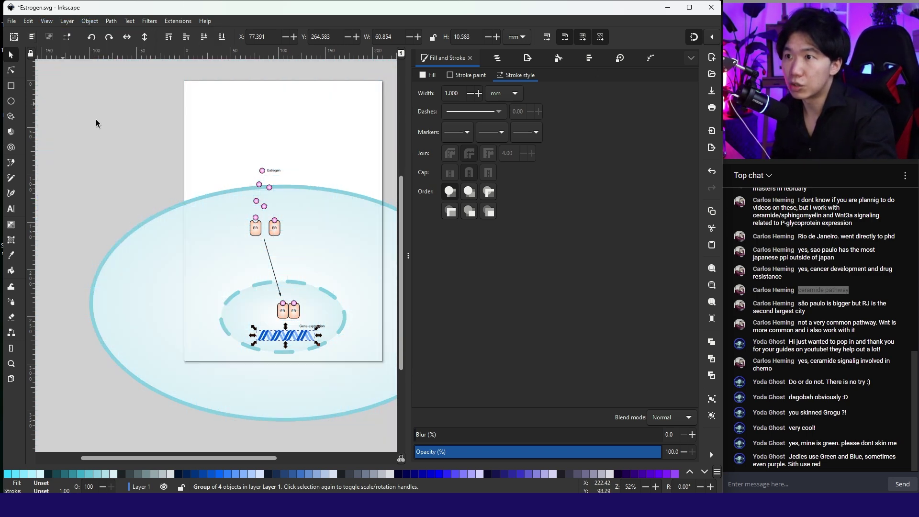
{"action": "scroll", "coordinate": [281, 326], "scroll_direction": "up", "scroll_amount": 3}
{"action": "left_click_drag", "start_coordinate": [343, 345], "coordinate": [245, 345]}
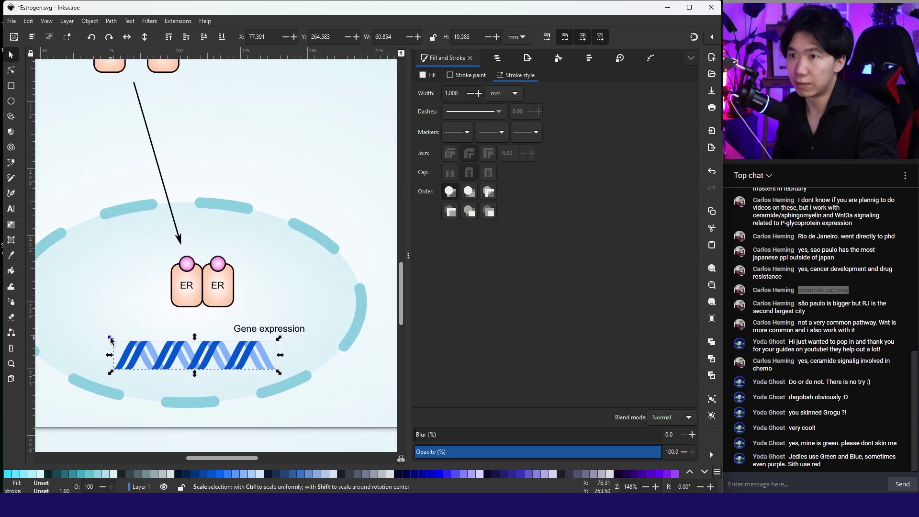
{"action": "left_click_drag", "start_coordinate": [110, 338], "coordinate": [125, 352]}
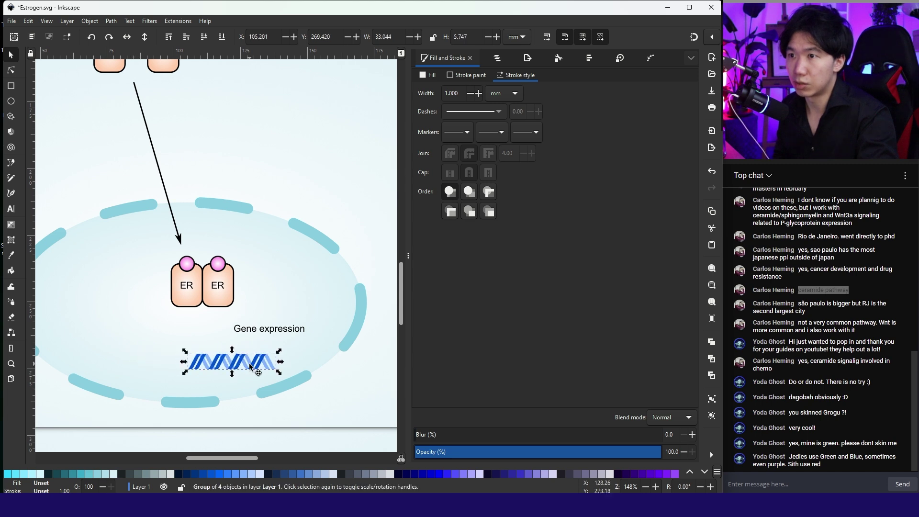
- Place the DNA strand and an end-to-end copy directly beneath the ER pair, with the Gene expression label moved up and to the right
{"action": "left_click_drag", "start_coordinate": [249, 363], "coordinate": [228, 344]}
{"action": "left_click_drag", "start_coordinate": [280, 330], "coordinate": [305, 314]}
{"action": "left_click_drag", "start_coordinate": [231, 342], "coordinate": [230, 313]}
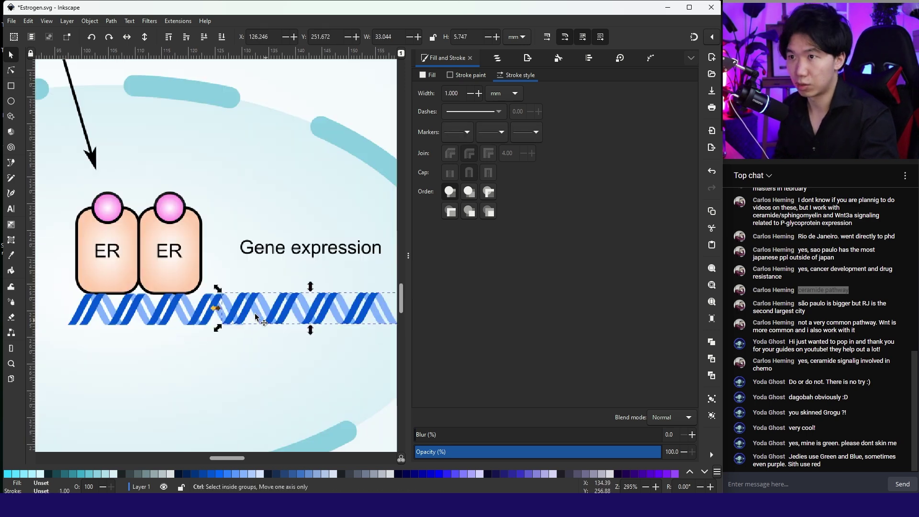
{"action": "scroll", "coordinate": [190, 246], "scroll_direction": "down", "scroll_amount": 2}
{"action": "left_click", "coordinate": [325, 245]}
- Draw an unfilled right-angled arrow with a black 0.5 mm stroke, rising from the DNA and running right beneath the Gene expression label
{"action": "key", "text": "b"}
{"action": "left_click", "coordinate": [206, 270]}
{"action": "left_click", "coordinate": [206, 257]}
{"action": "double_click", "coordinate": [293, 257]}
{"action": "left_click", "coordinate": [16, 474], "text": "shift"}
{"action": "left_click", "coordinate": [8, 474]}
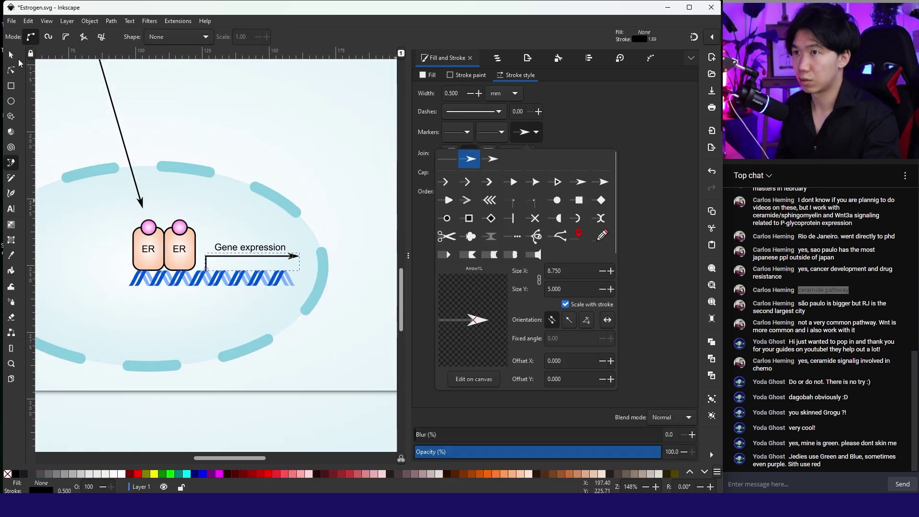
{"action": "left_click", "coordinate": [269, 120]}
{"action": "left_click", "coordinate": [268, 119]}
{"action": "scroll", "coordinate": [269, 119], "scroll_direction": "down", "scroll_amount": 3}
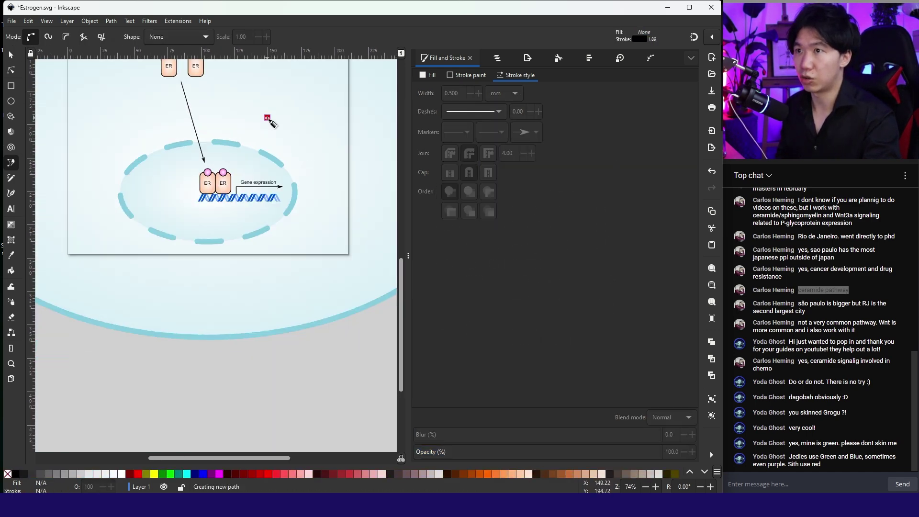
{"action": "left_click_drag", "start_coordinate": [320, 129], "coordinate": [293, 220]}
{"action": "key", "text": "Escape"}
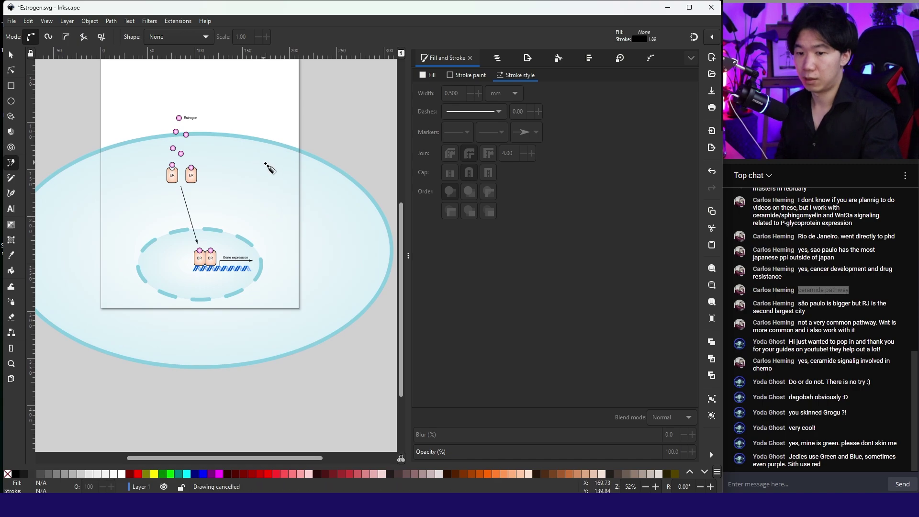